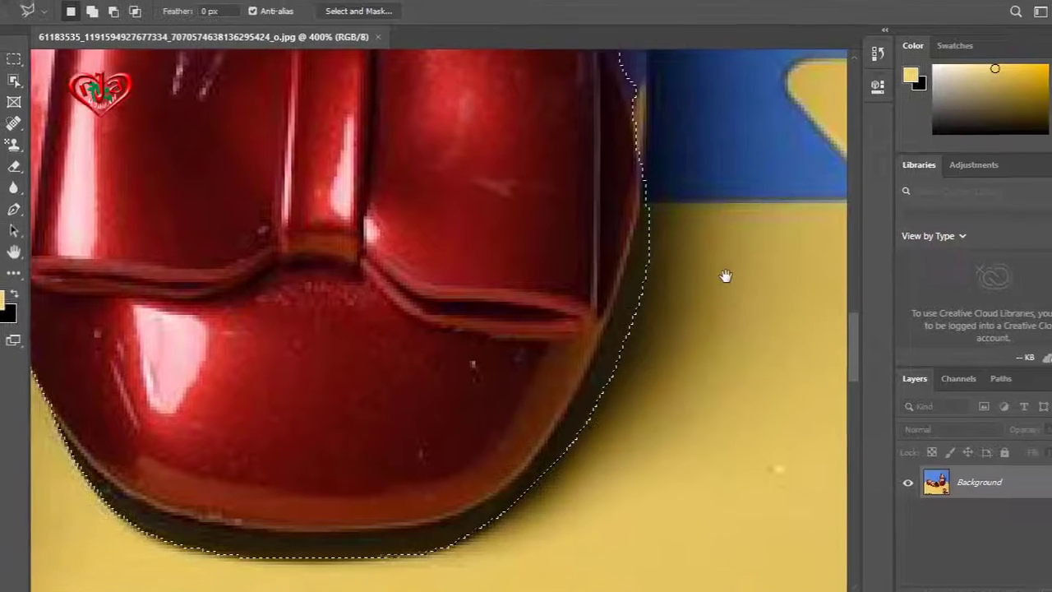
Step: Pan the zoomed view across the shoe's top, strap and bow to its right edge
mouse_move(665, 346)
left_mouse_down()
mouse_move(601, 409)
mouse_move(512, 157)
mouse_move(538, 308)
mouse_move(556, 348)
left_mouse_up()
mouse_move(511, 180)
left_mouse_down()
mouse_move(528, 280)
mouse_move(528, 219)
mouse_move(559, 282)
mouse_move(521, 239)
mouse_move(534, 212)
left_mouse_up()
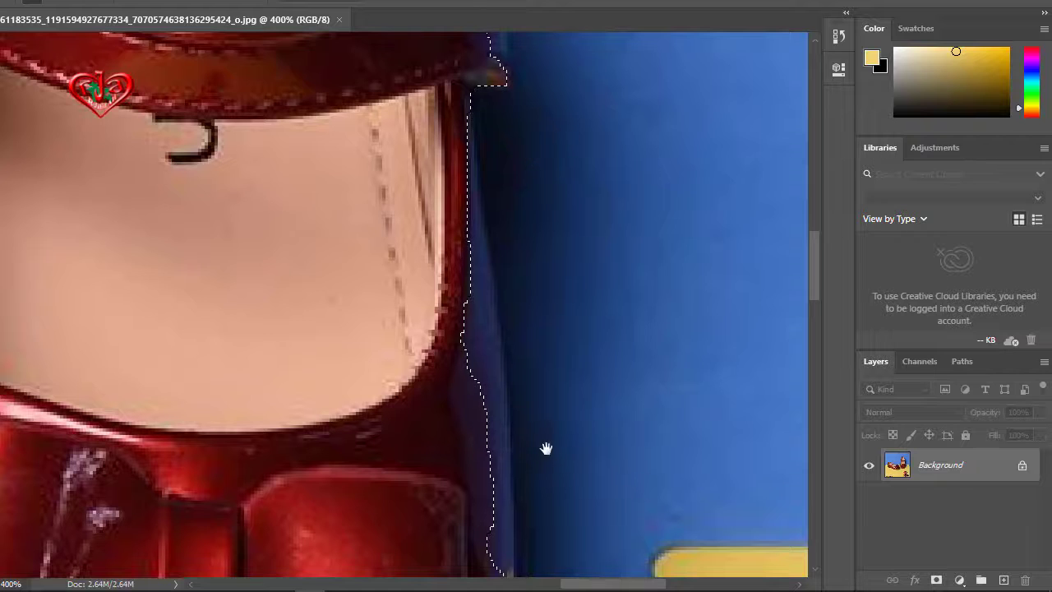
left_click_drag(545, 446, 533, 286)
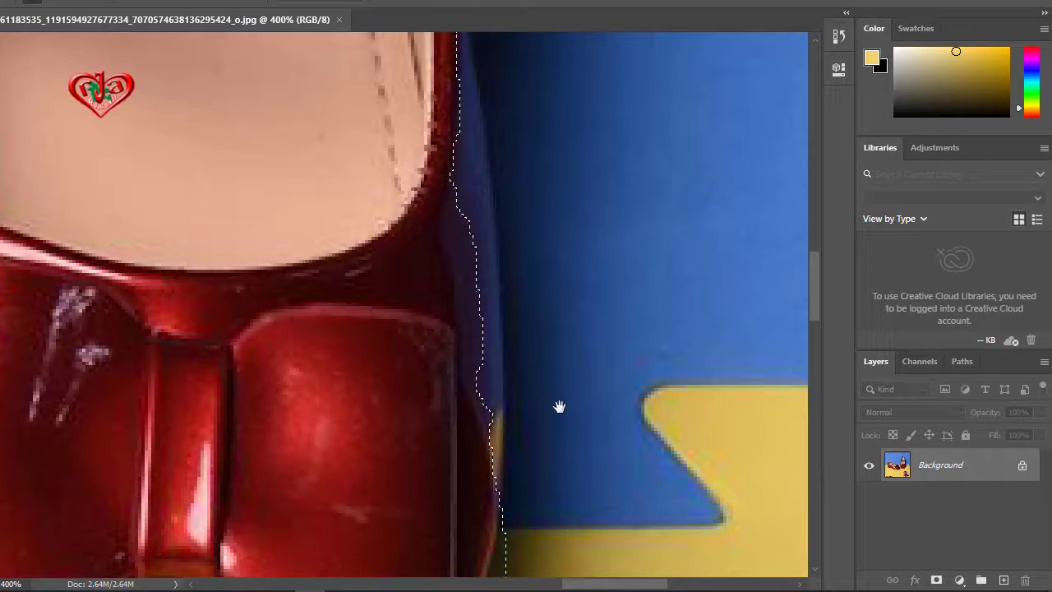
mouse_move(559, 403)
left_mouse_down()
mouse_move(580, 345)
mouse_move(579, 313)
left_mouse_up()
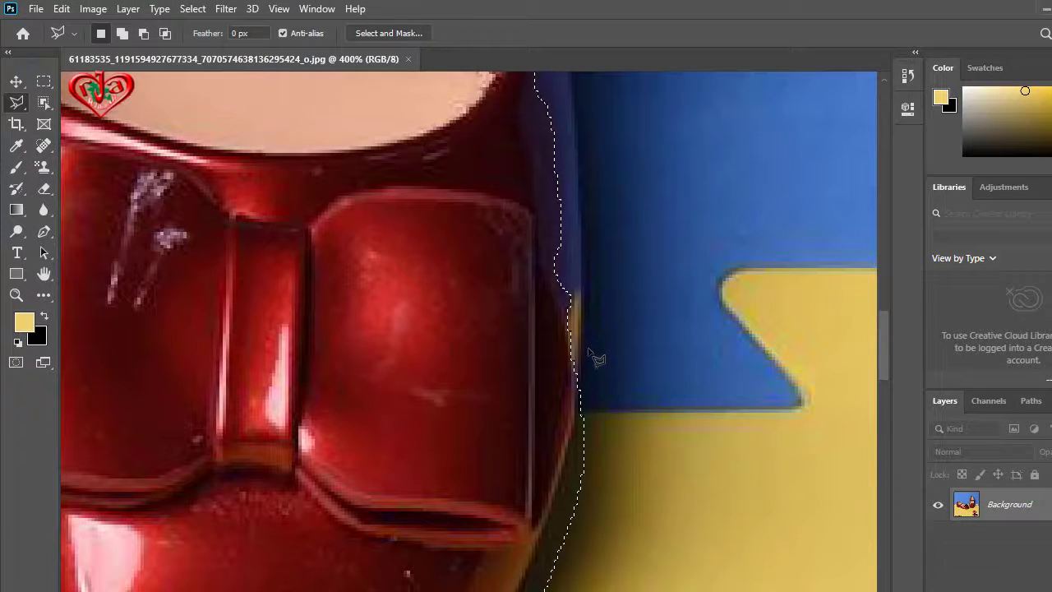
Step: Leave the Polygonal Lasso on Add to selection and begin tracing the shoe's right edge
key("shift")
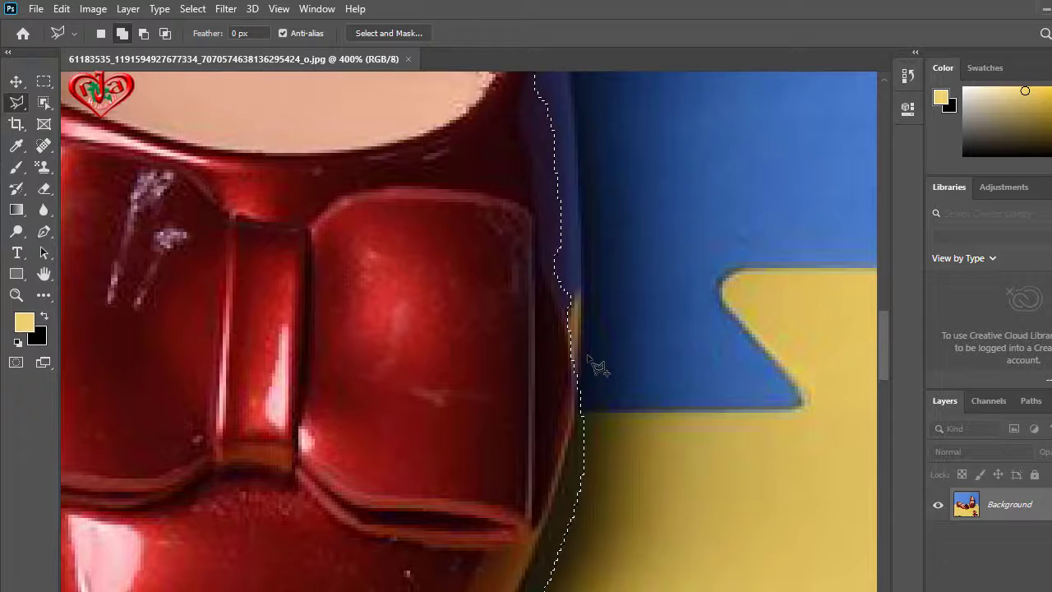
key("shift")
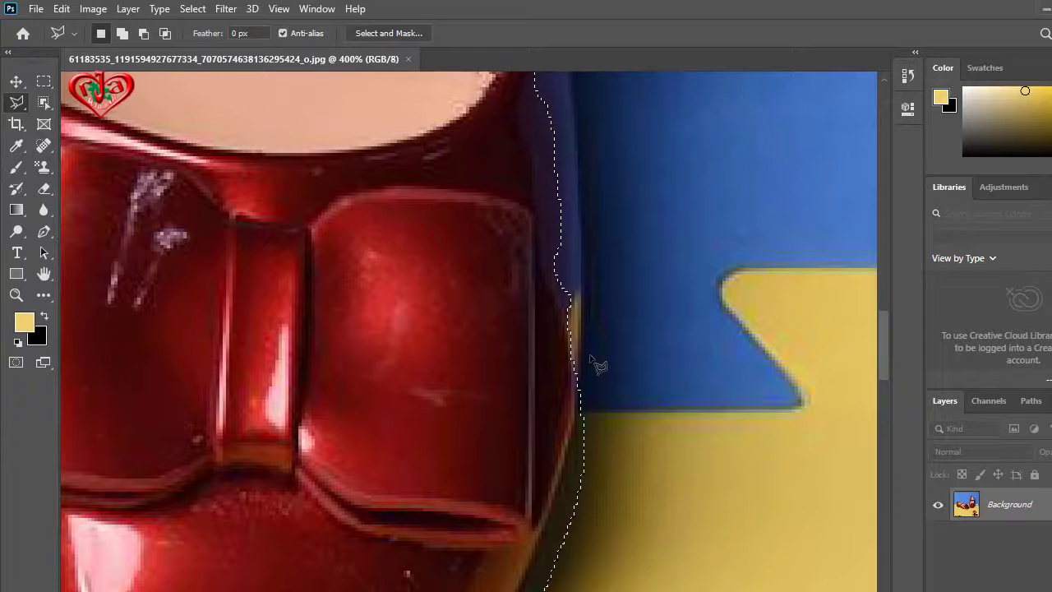
key("alt")
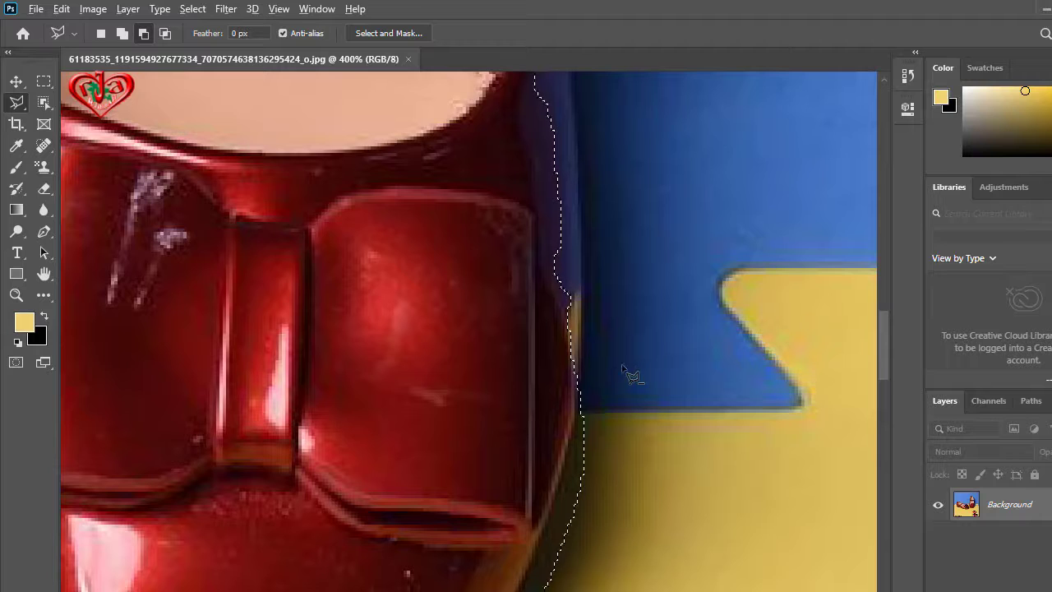
key("shift")
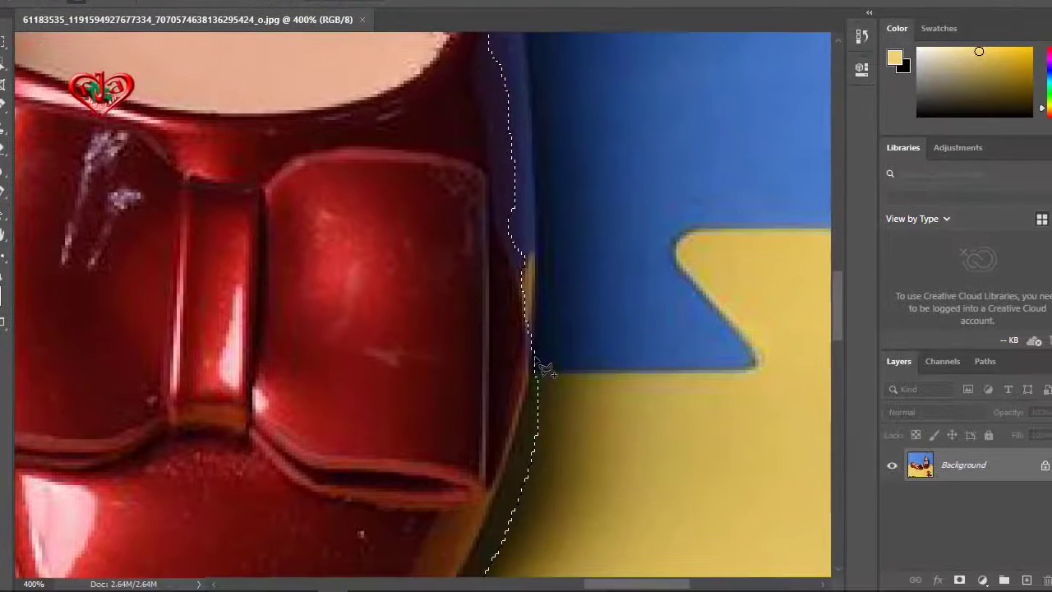
left_click_drag(535, 357, 541, 307)
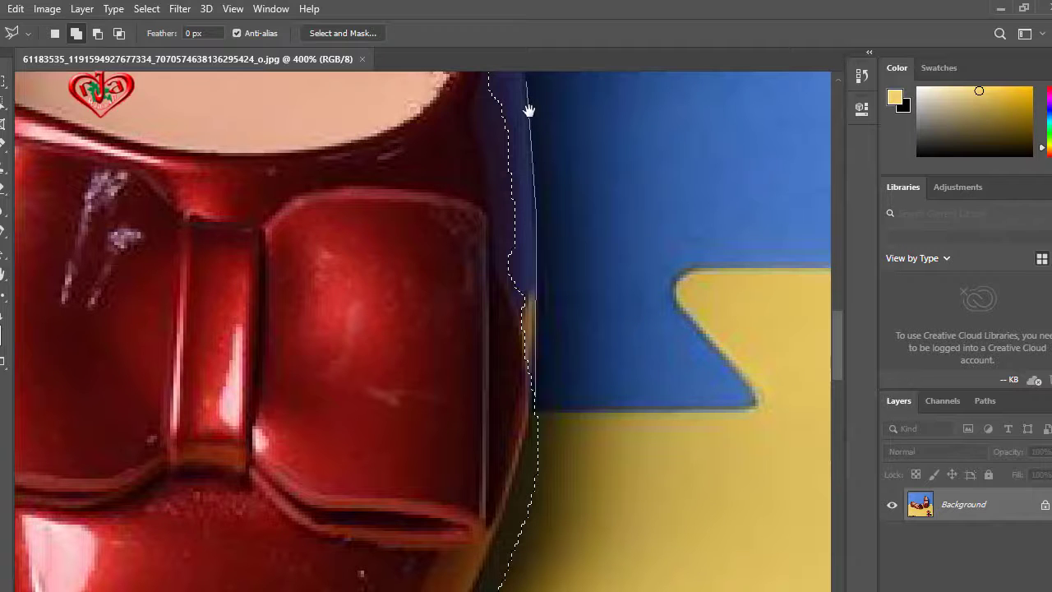
left_click_drag(529, 109, 549, 334)
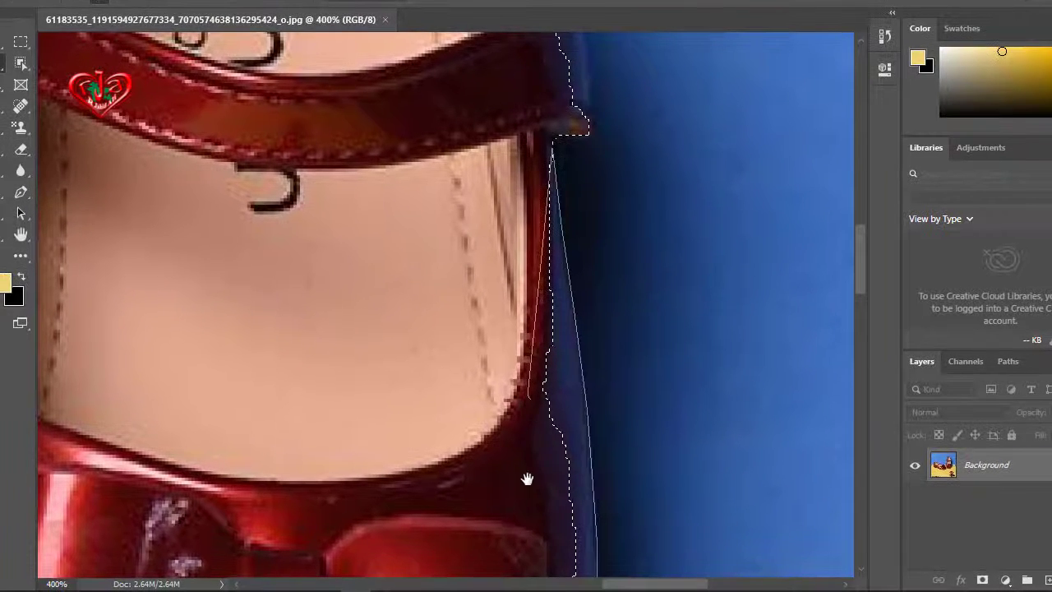
Step: Add a small outline along the shoe's right edge beside the bow
scroll(527, 479, "down", 2)
scroll(525, 470, "down", 4)
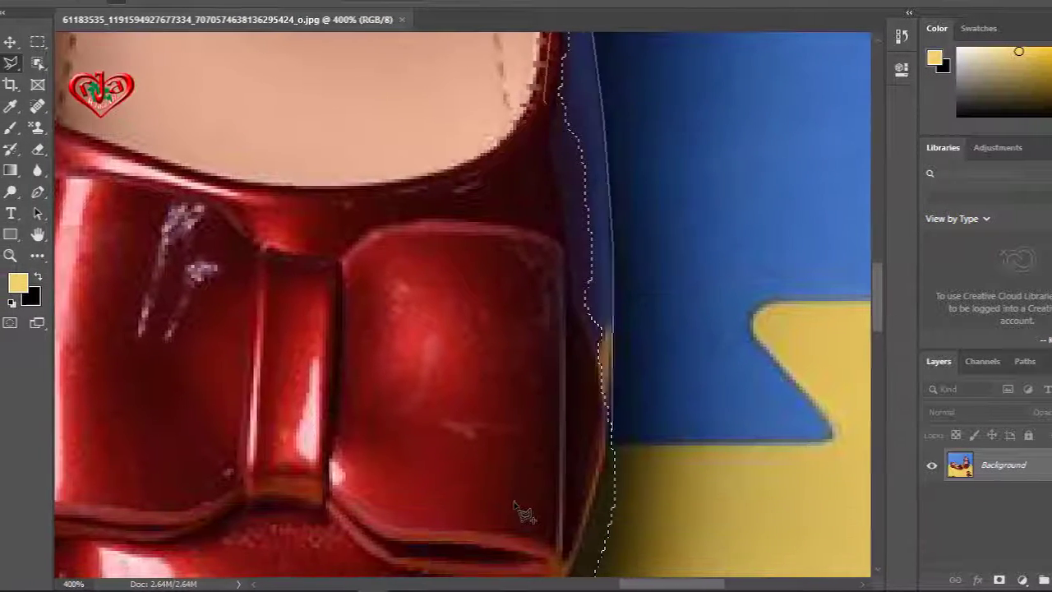
left_click(552, 453)
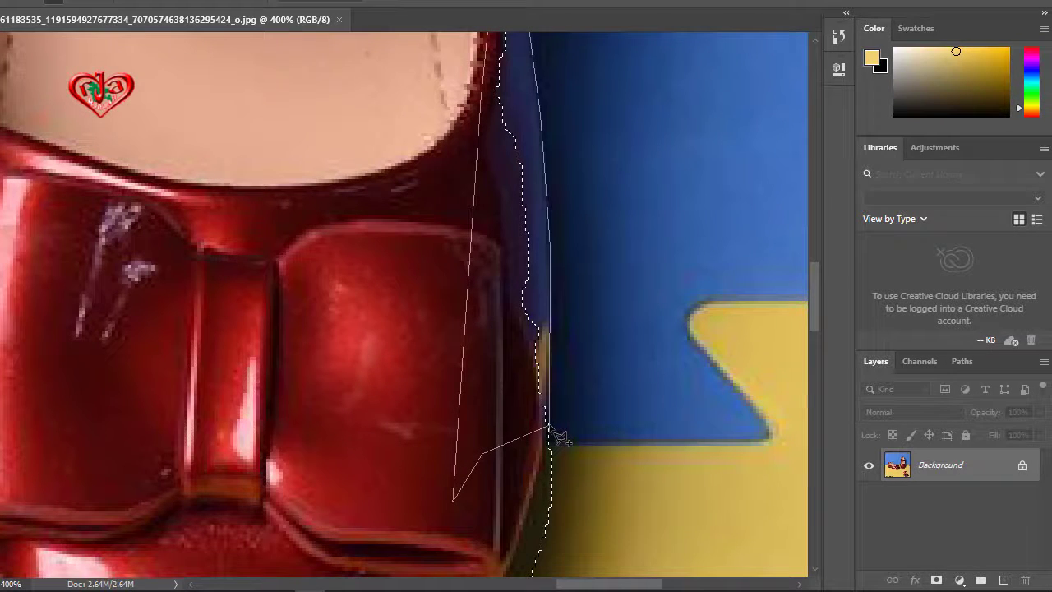
double_click(554, 432)
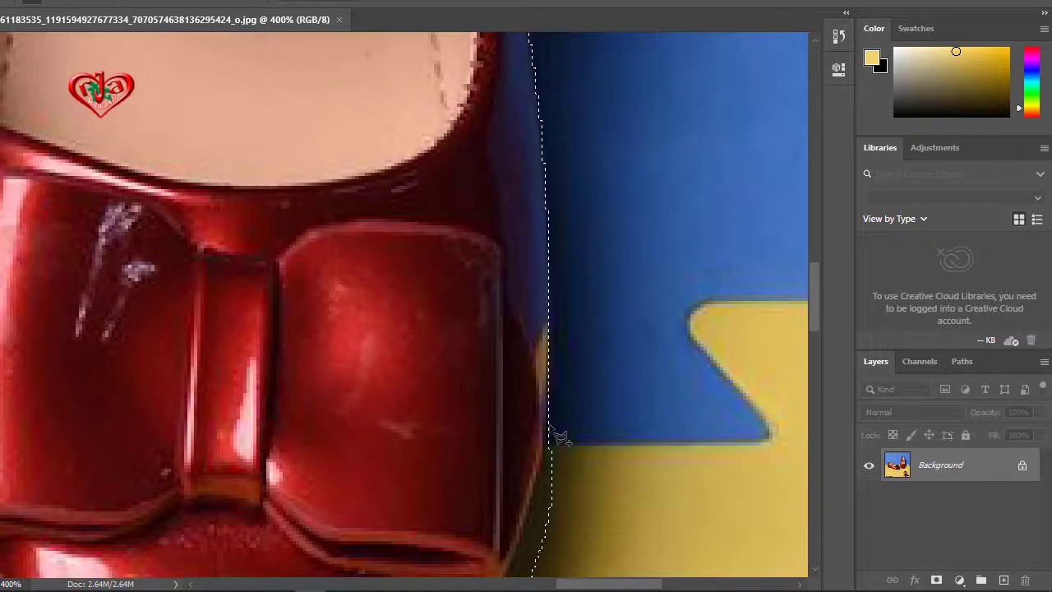
scroll(533, 499, "up", 3)
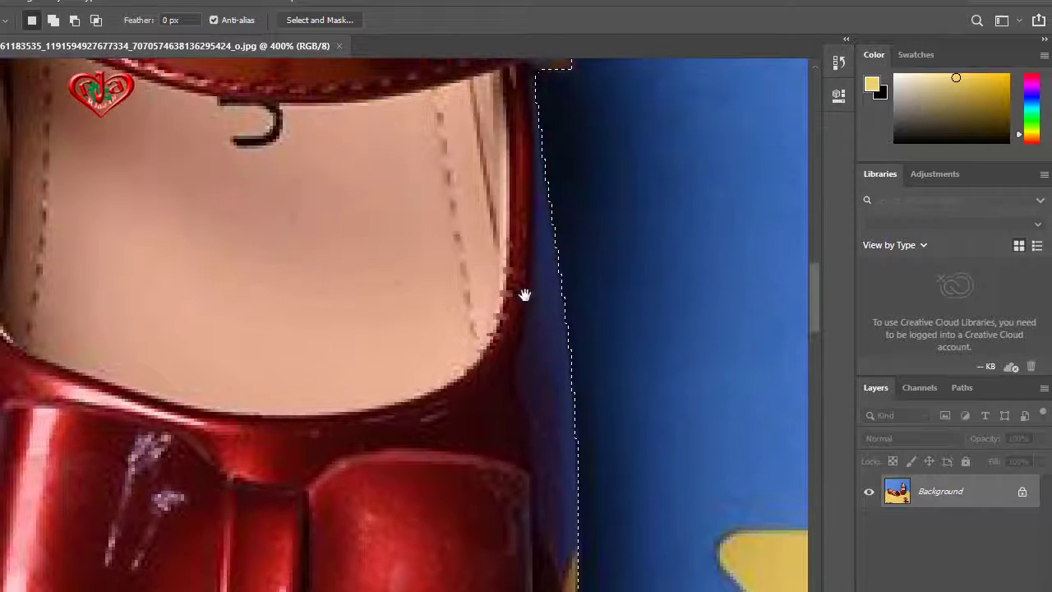
scroll(523, 293, "up", 2)
scroll(543, 282, "down", 1)
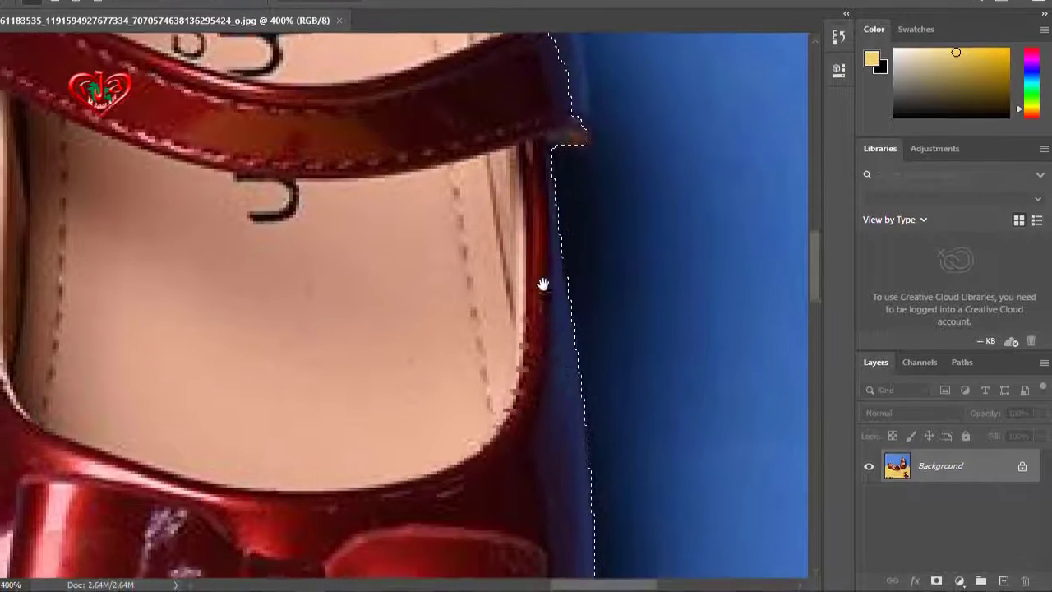
scroll(535, 369, "down", 3)
scroll(538, 243, "up", 2)
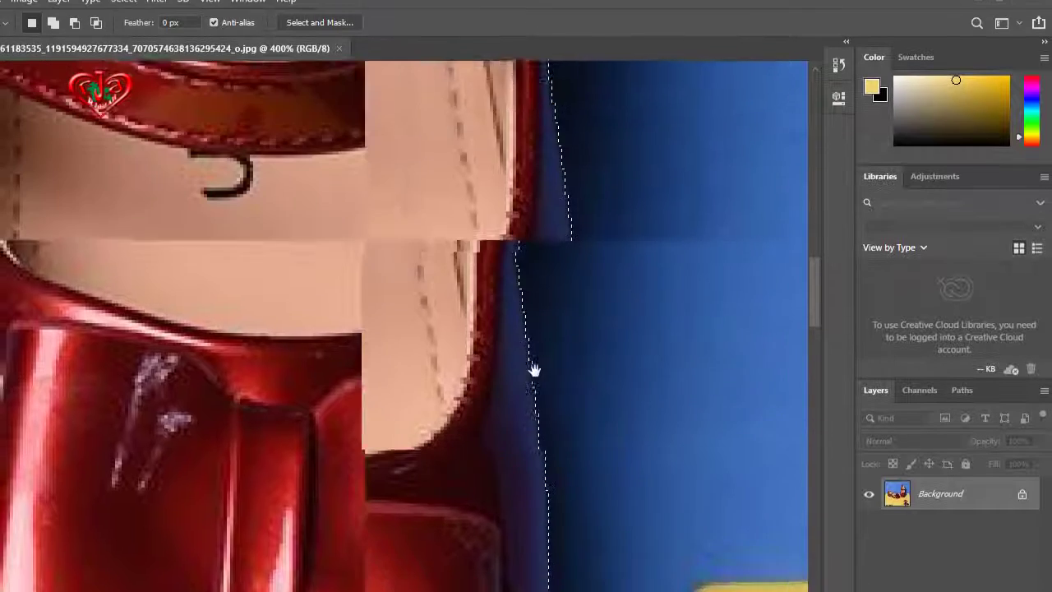
scroll(534, 369, "up", 1)
scroll(542, 420, "up", 2)
scroll(554, 364, "up", 1)
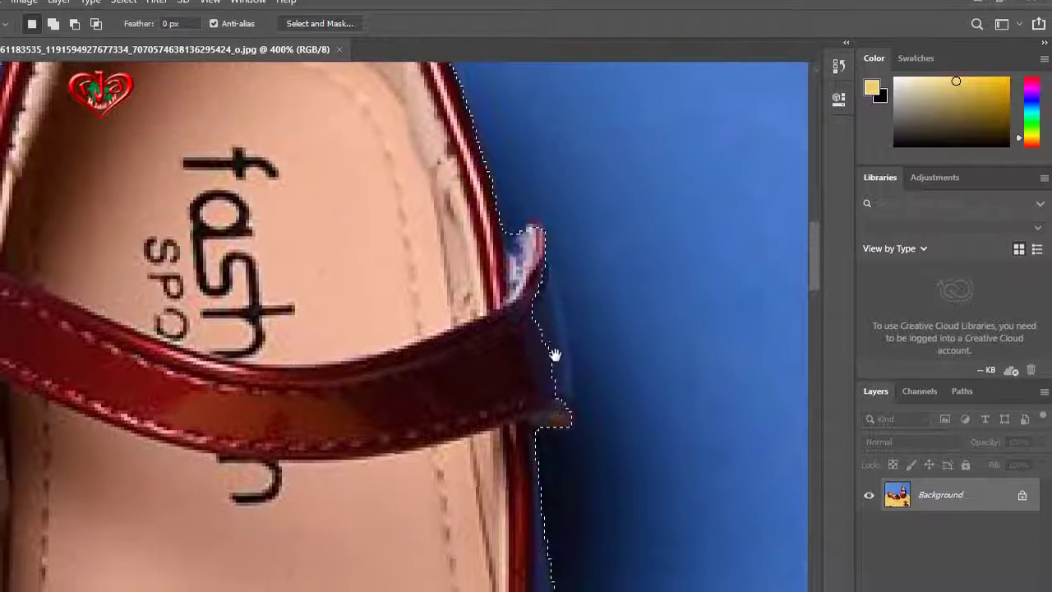
Step: Add the strap tip and the adjacent shoe edge to the selection
left_click_drag(554, 352, 564, 387)
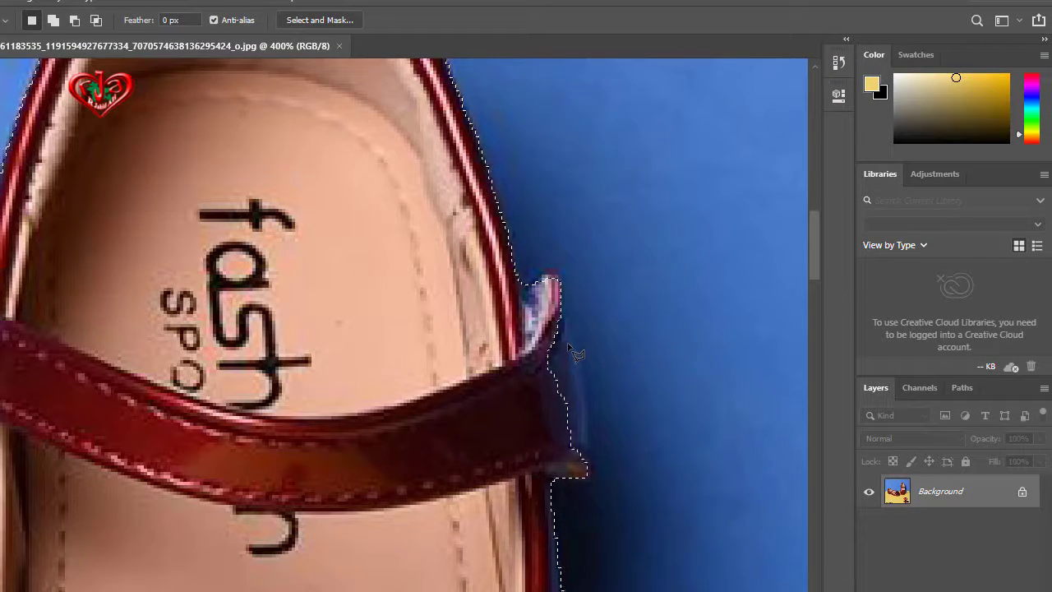
key("shift")
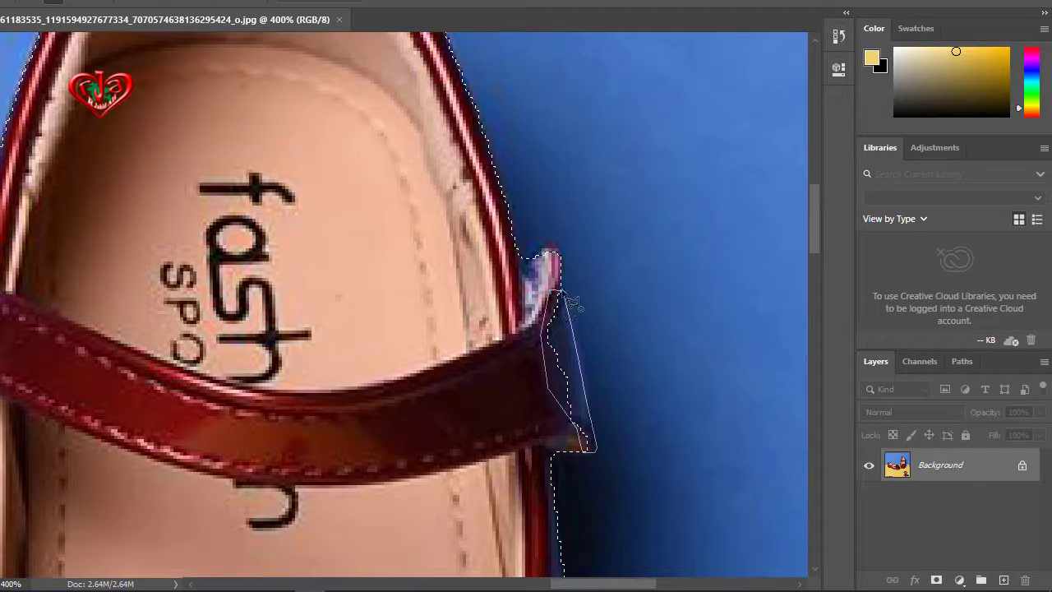
left_click(564, 292)
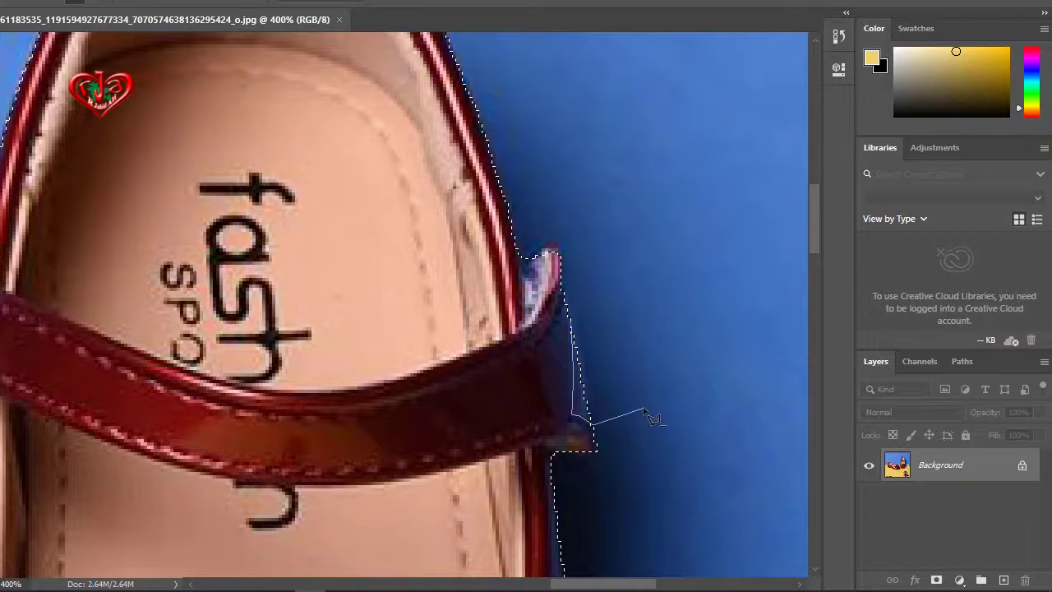
left_click(609, 258)
left_click(573, 322)
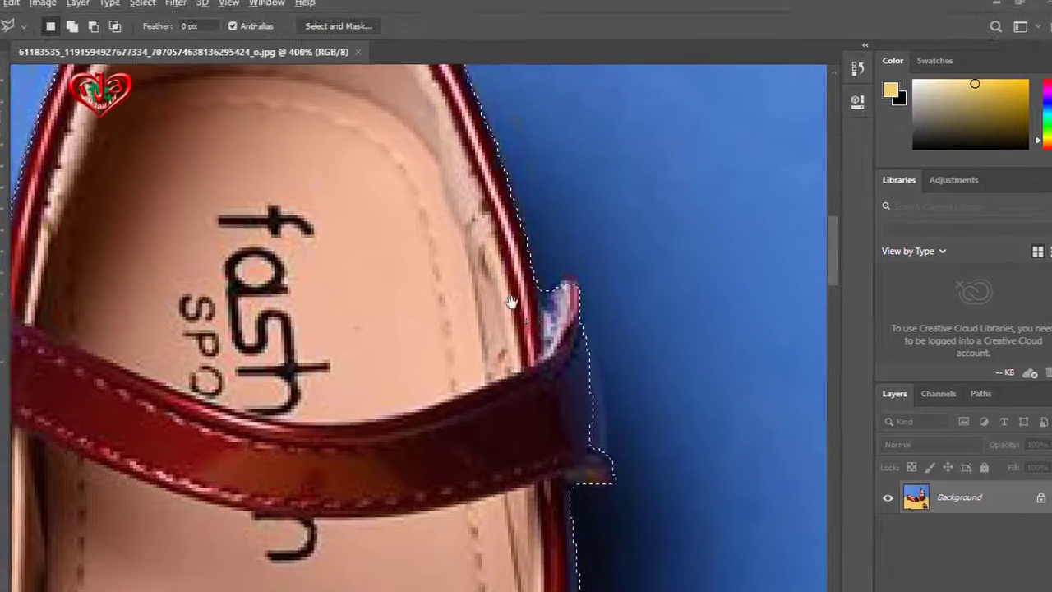
Step: Close a Polygonal Lasso outline around the strap's left end
scroll(510, 230, "up", 8)
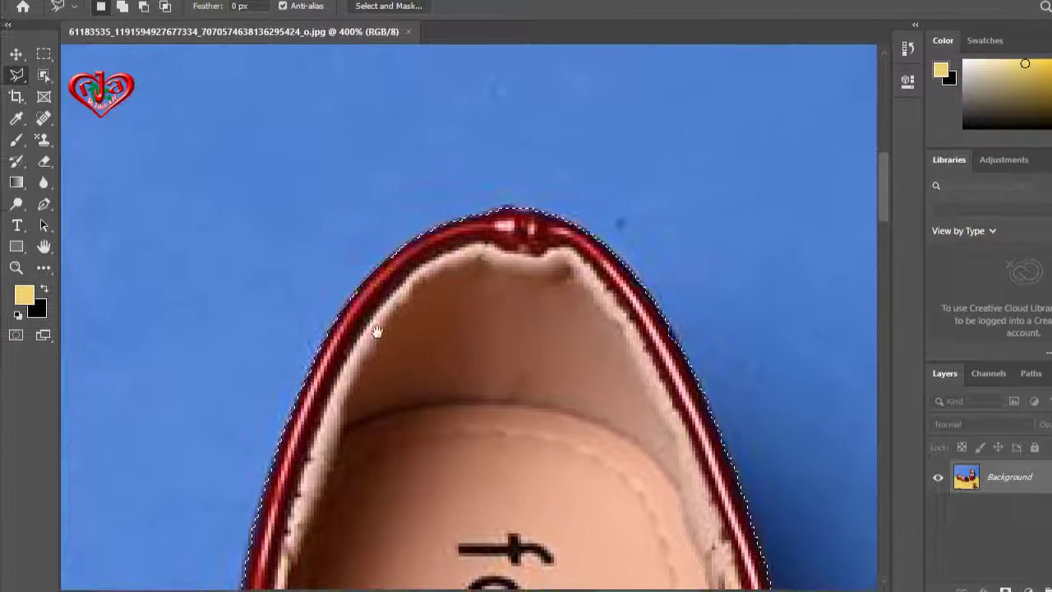
scroll(526, 228, "down", 3)
scroll(526, 228, "down", 3)
scroll(517, 238, "down", 2)
scroll(510, 244, "down", 3)
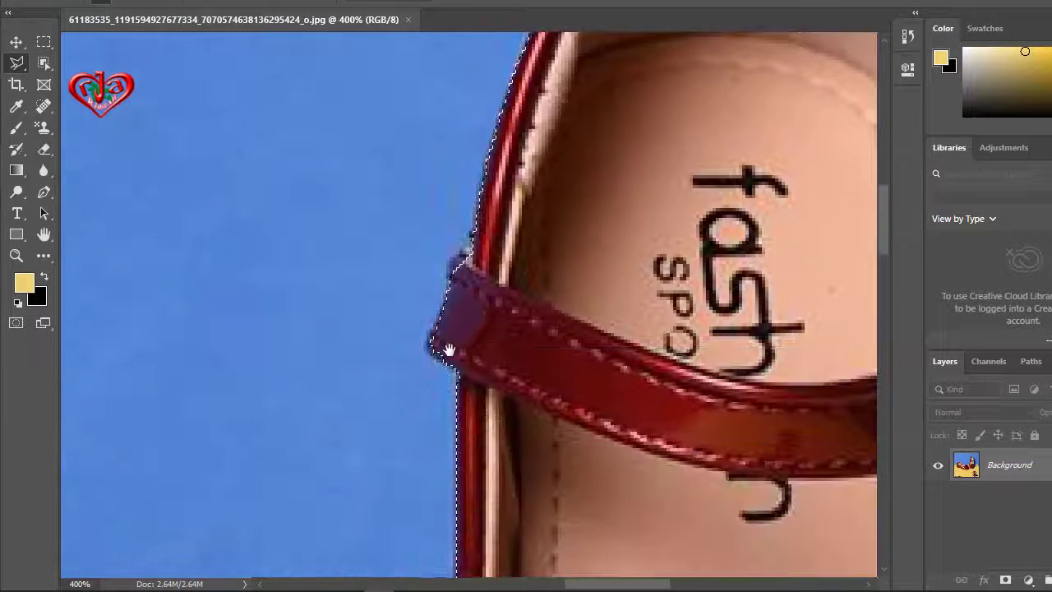
scroll(482, 322, "down", 3)
scroll(509, 301, "left", 2)
left_click_drag(535, 225, 556, 334)
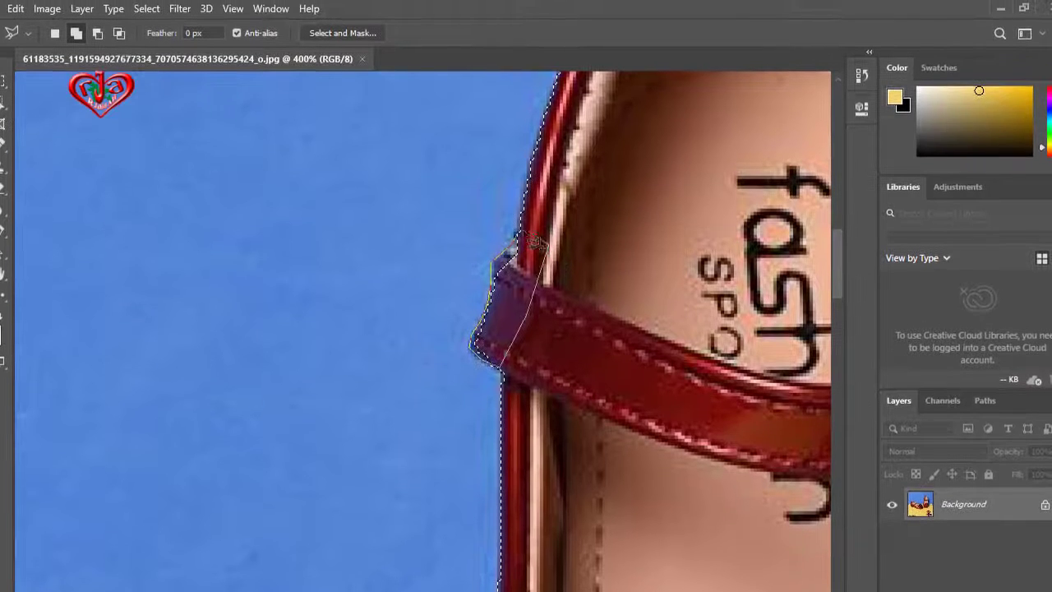
left_click(515, 234)
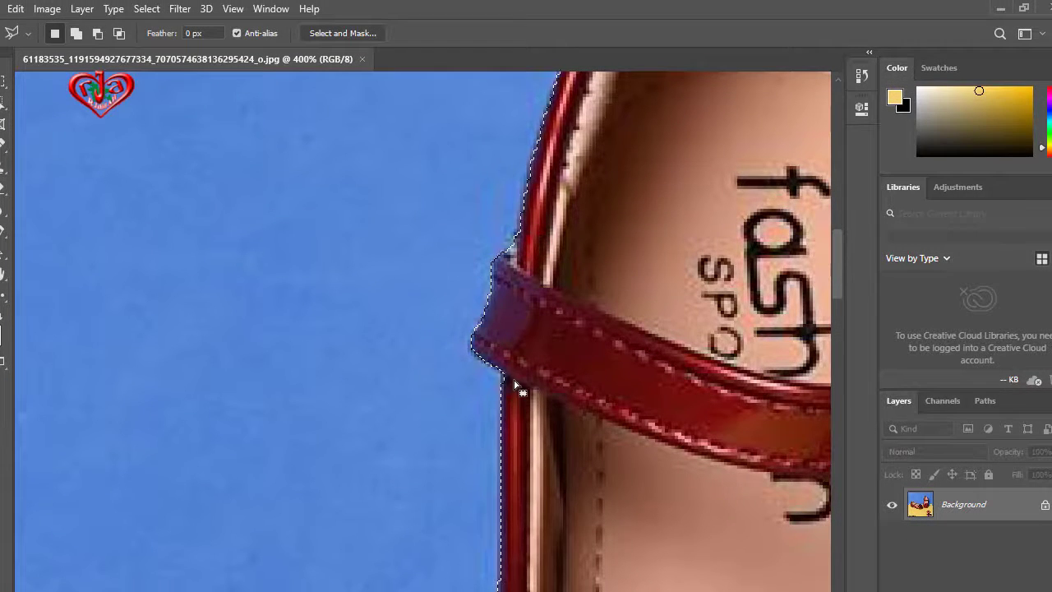
Step: Continue the trace down the shoe's edge, scrolling toward the yellow shape
scroll(515, 461, "down", 3)
scroll(515, 460, "down", 3)
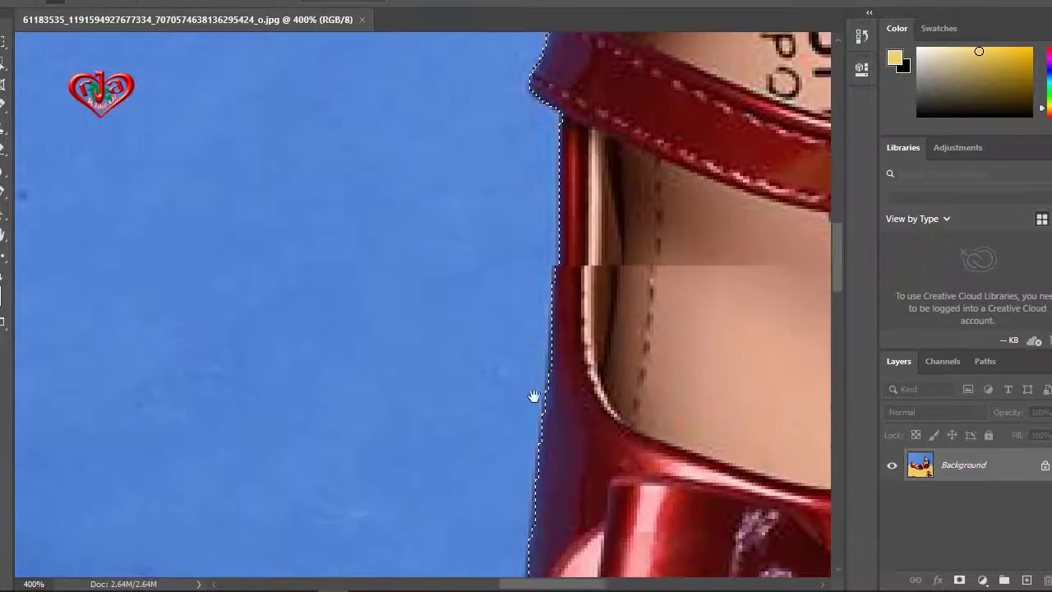
scroll(535, 399, "down", 2)
scroll(531, 482, "down", 3)
scroll(538, 460, "down", 3)
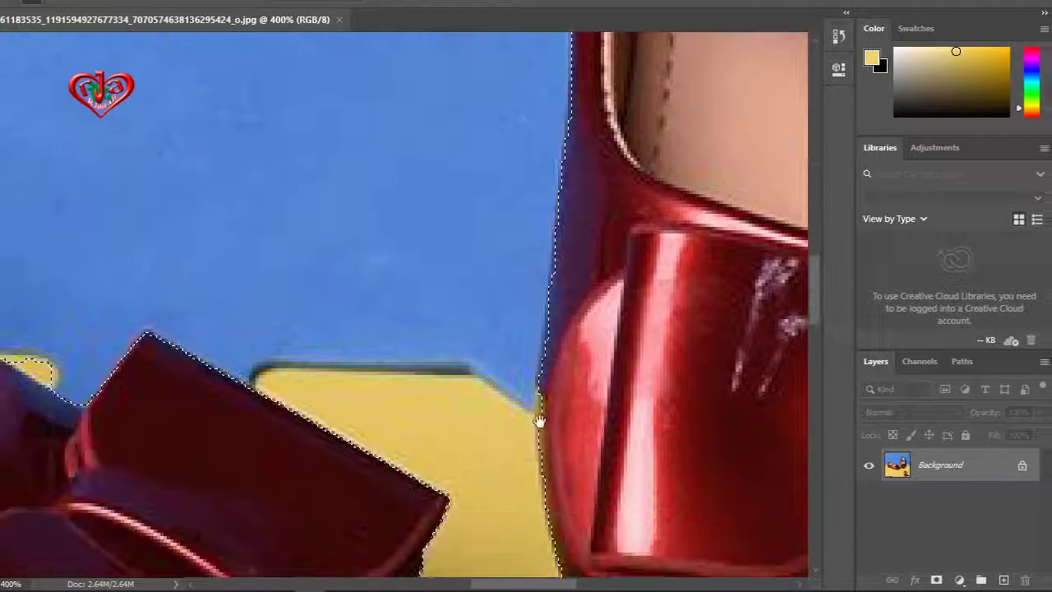
scroll(540, 406, "down", 2)
scroll(554, 408, "down", 2)
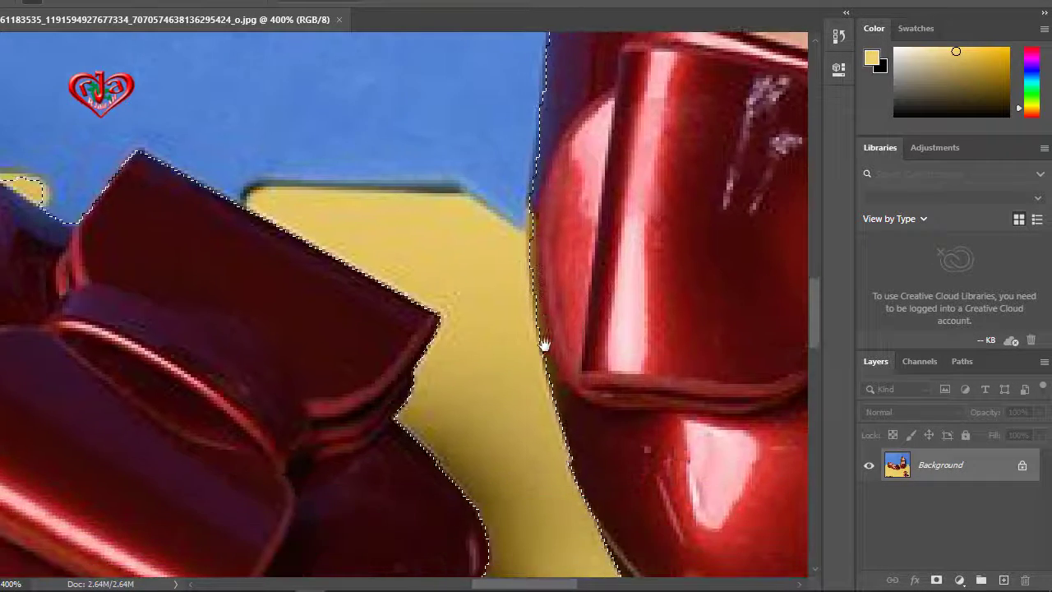
scroll(568, 266, "up", 5)
scroll(568, 457, "up", 3)
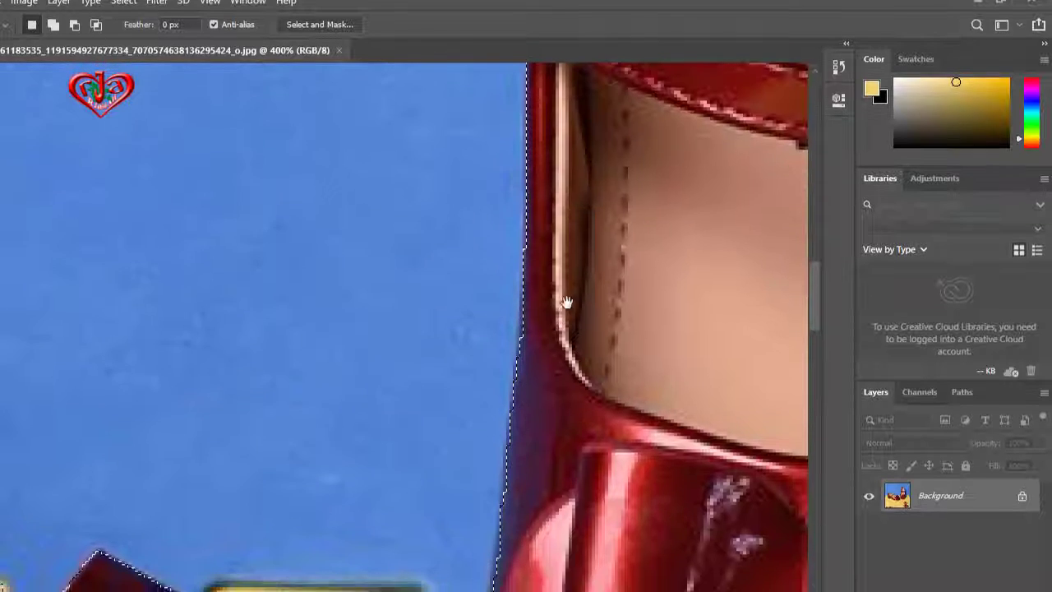
scroll(564, 301, "up", 2)
scroll(576, 315, "down", 2)
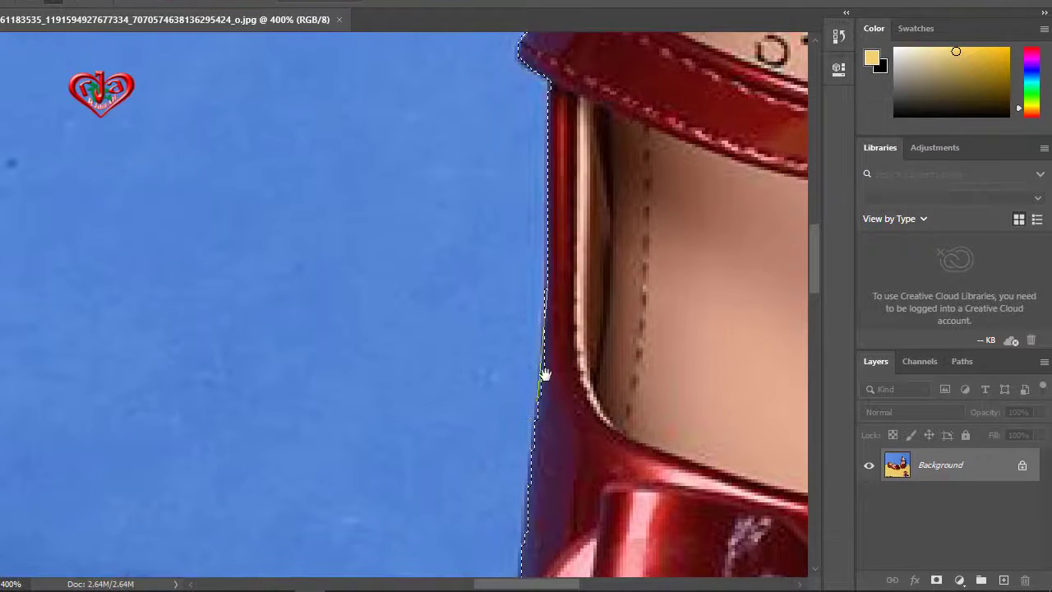
scroll(542, 371, "down", 2)
scroll(545, 383, "down", 2)
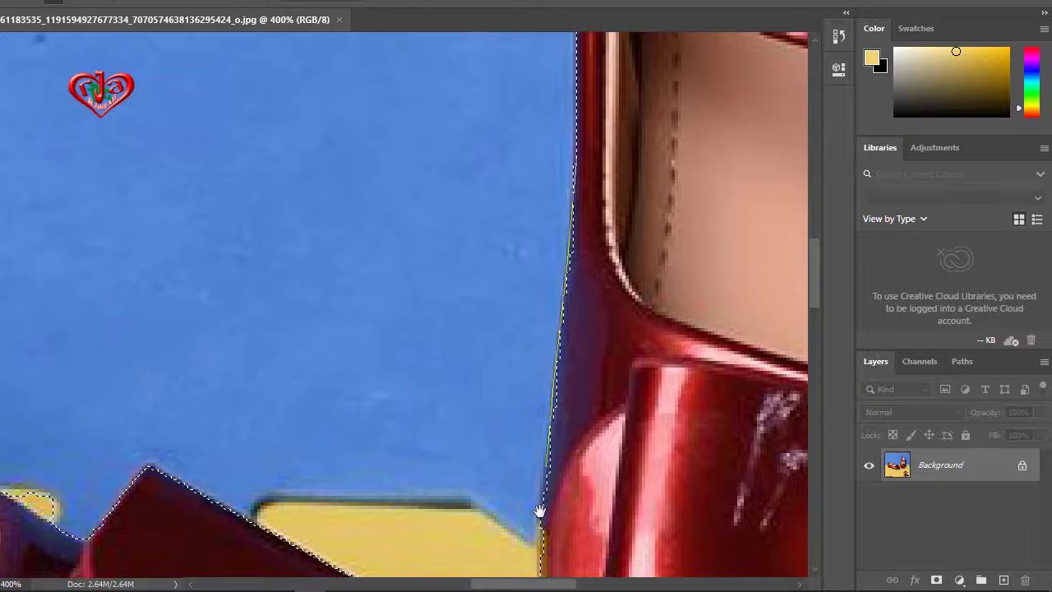
Step: Finish tracing the strap's edge against the blue, close it, and pan to the soles
left_click_drag(540, 511, 565, 419)
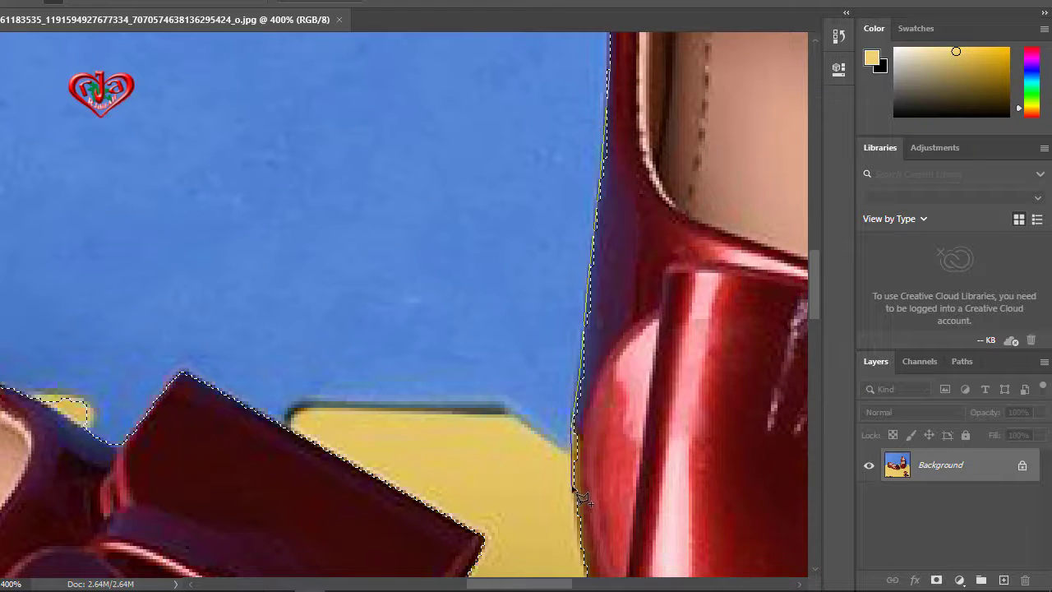
left_click_drag(566, 536, 575, 486)
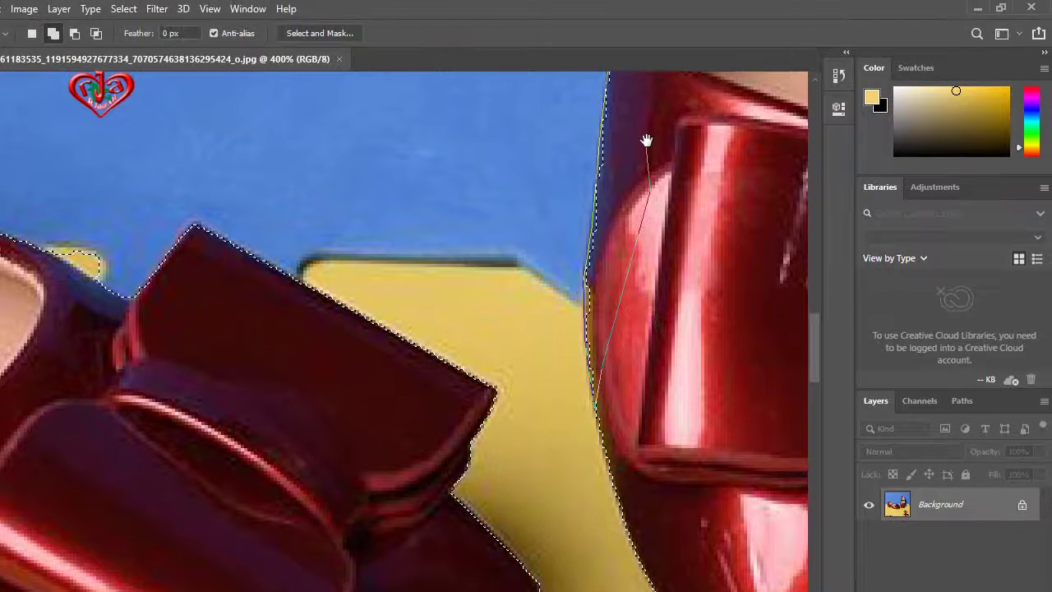
mouse_move(650, 134)
left_mouse_down()
mouse_move(653, 418)
mouse_move(639, 353)
mouse_move(604, 437)
left_mouse_up()
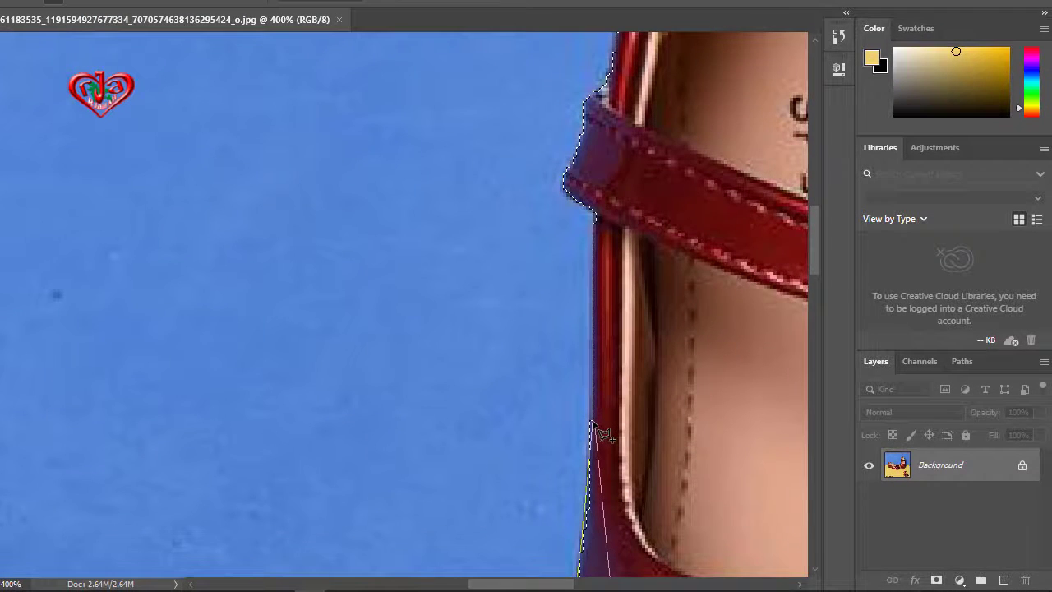
double_click(592, 422)
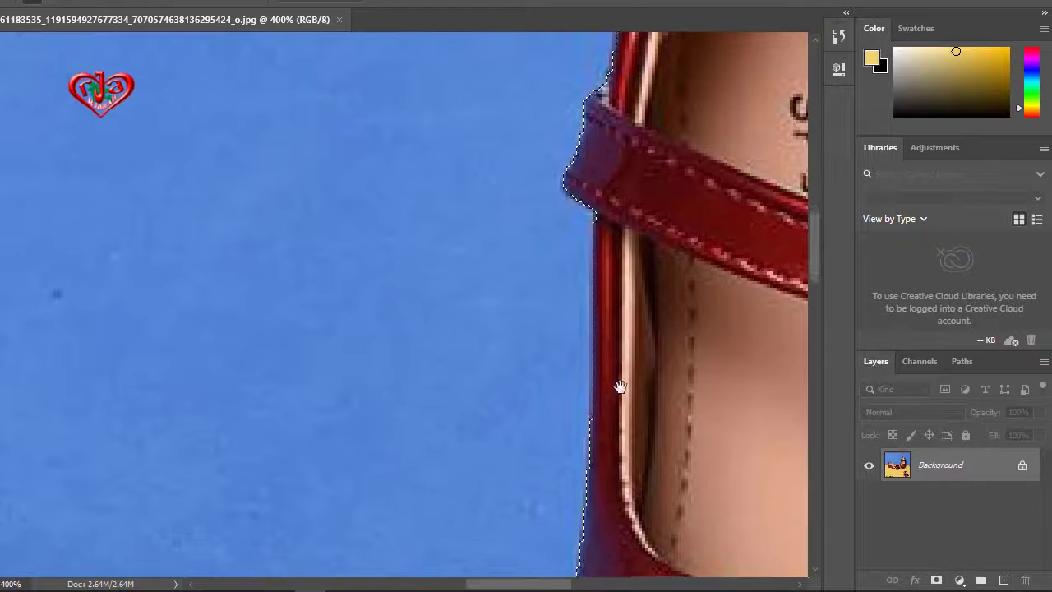
mouse_move(619, 386)
left_mouse_down()
mouse_move(611, 463)
mouse_move(630, 415)
mouse_move(650, 267)
left_mouse_up()
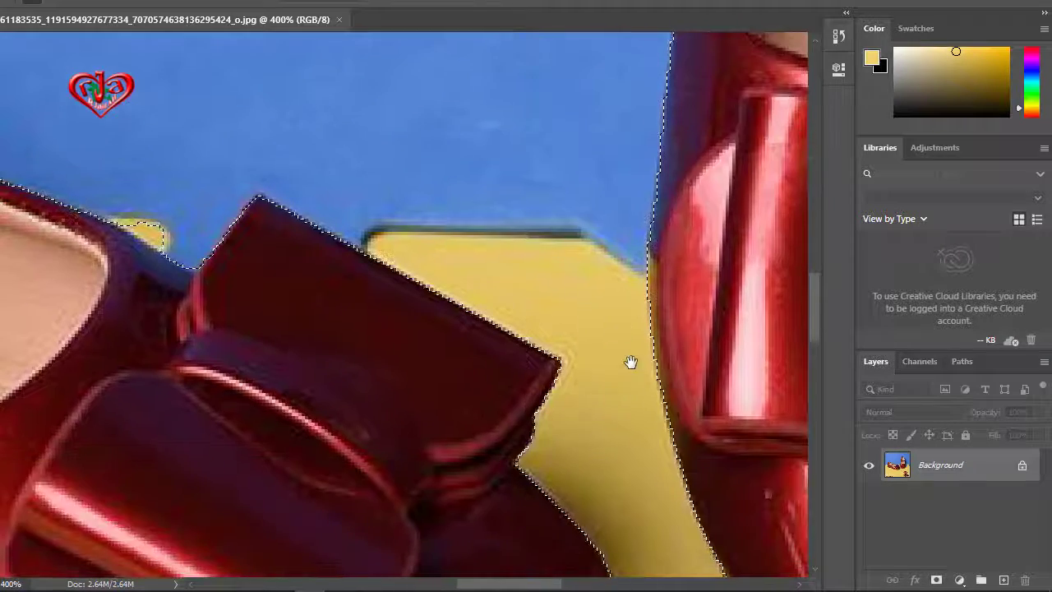
mouse_move(630, 362)
left_mouse_down()
mouse_move(594, 310)
mouse_move(484, 206)
mouse_move(465, 206)
left_mouse_up()
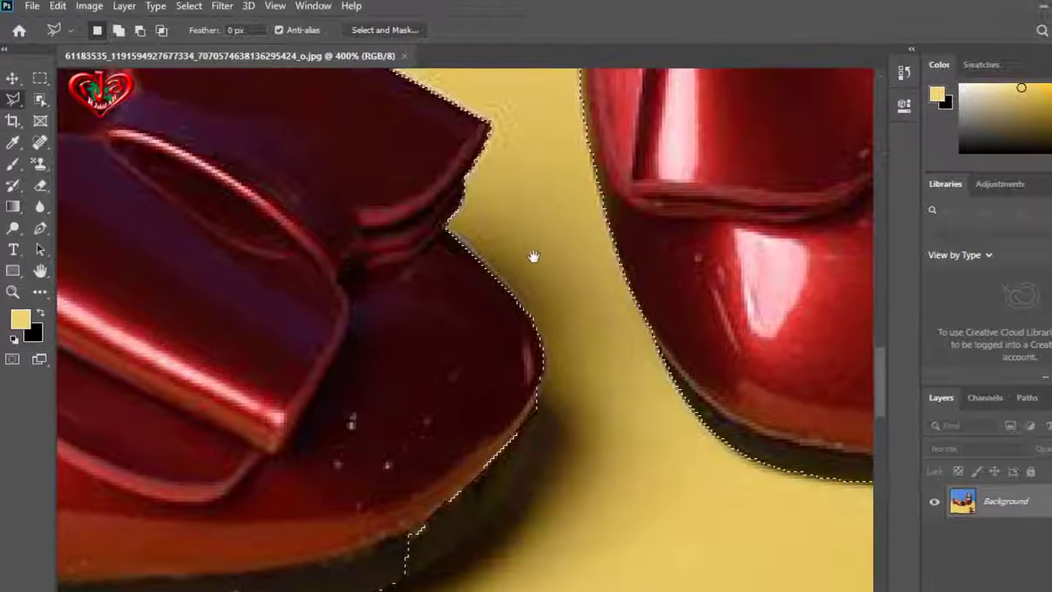
Step: Add the left shoe's dark sole to the selection with a Shift lasso trace
scroll(536, 255, "down", 3)
scroll(521, 312, "up", 3)
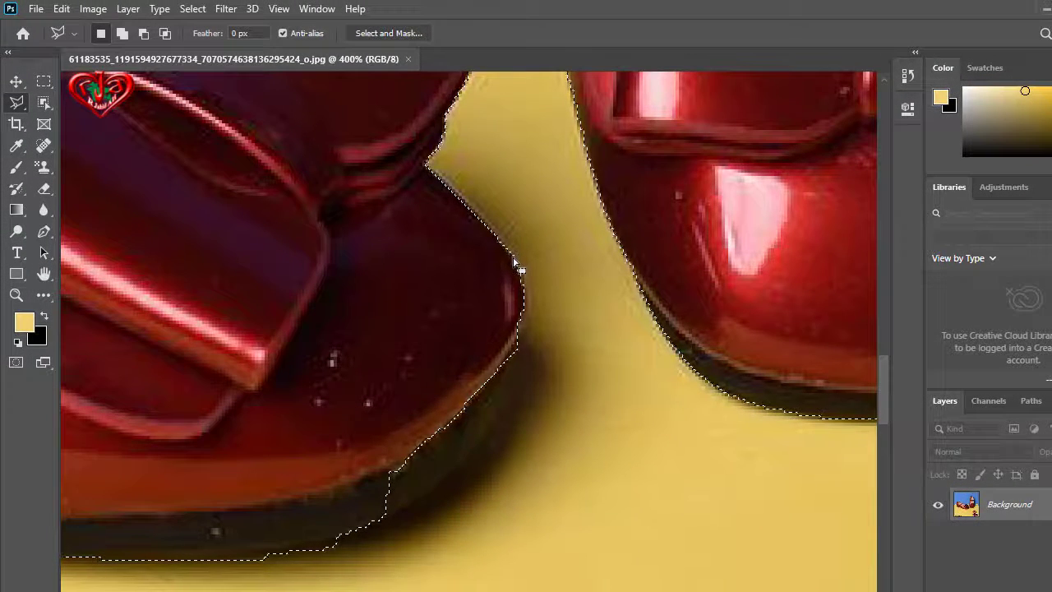
key("shift")
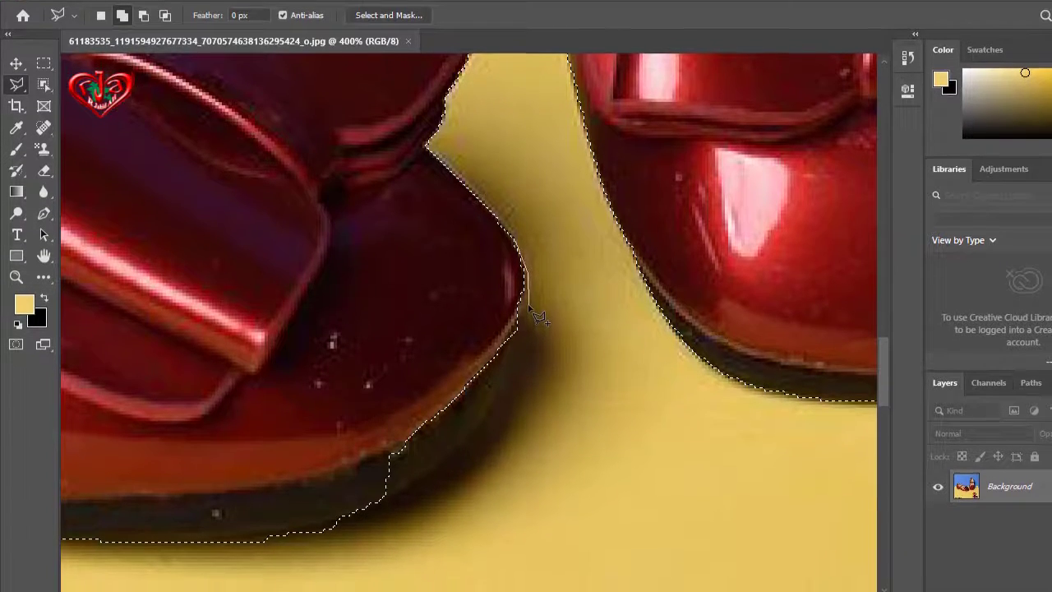
left_click_drag(528, 292, 525, 322)
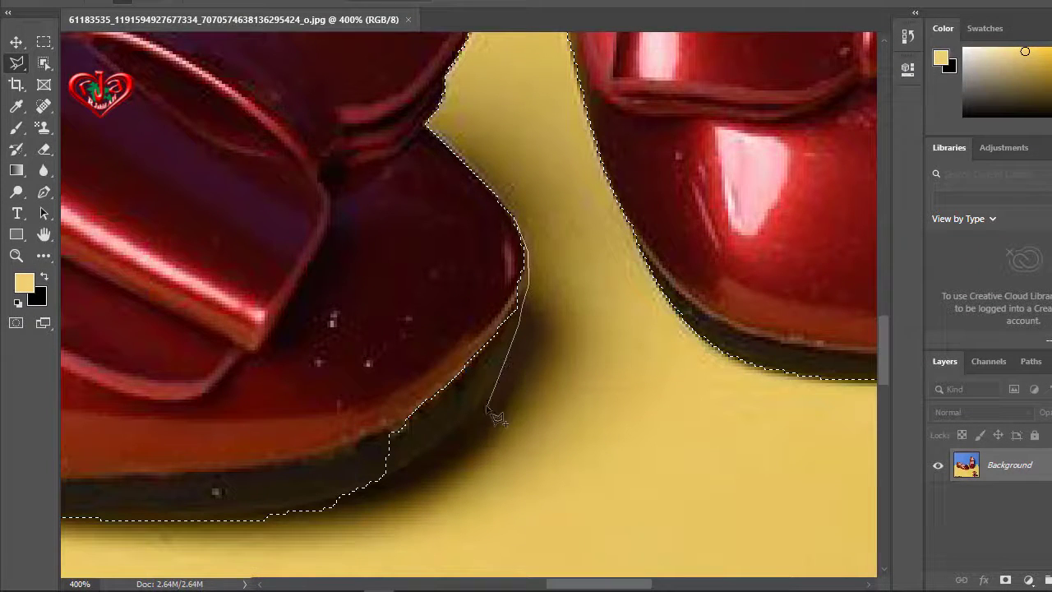
mouse_move(477, 417)
left_mouse_down()
mouse_move(441, 444)
mouse_move(458, 441)
mouse_move(461, 424)
left_mouse_up()
left_click_drag(465, 419, 483, 410)
left_click_drag(430, 454, 433, 446)
left_click_drag(334, 492, 312, 502)
left_click_drag(195, 517, 165, 519)
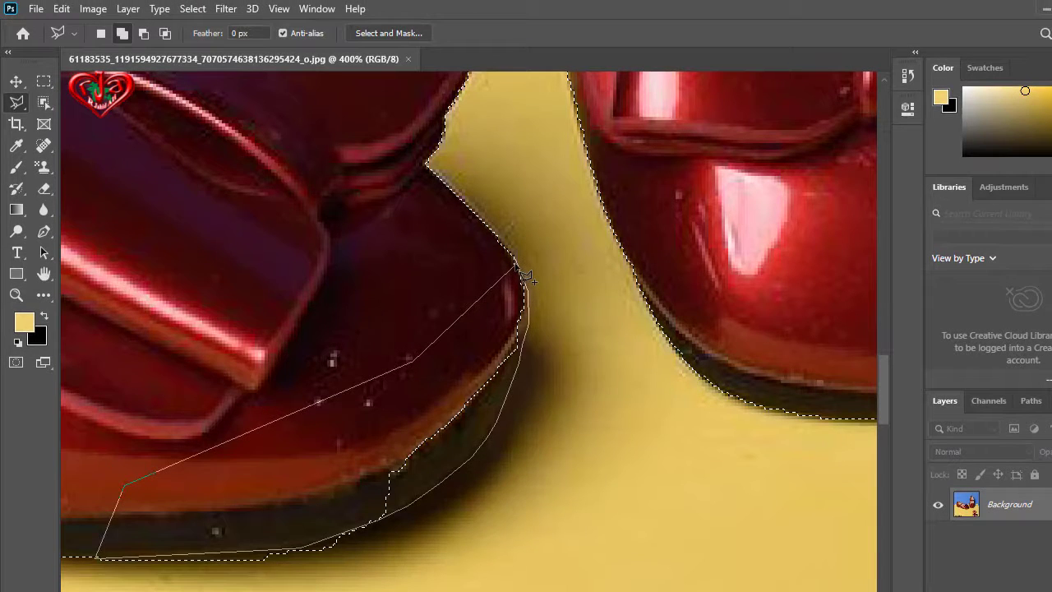
left_click(522, 274)
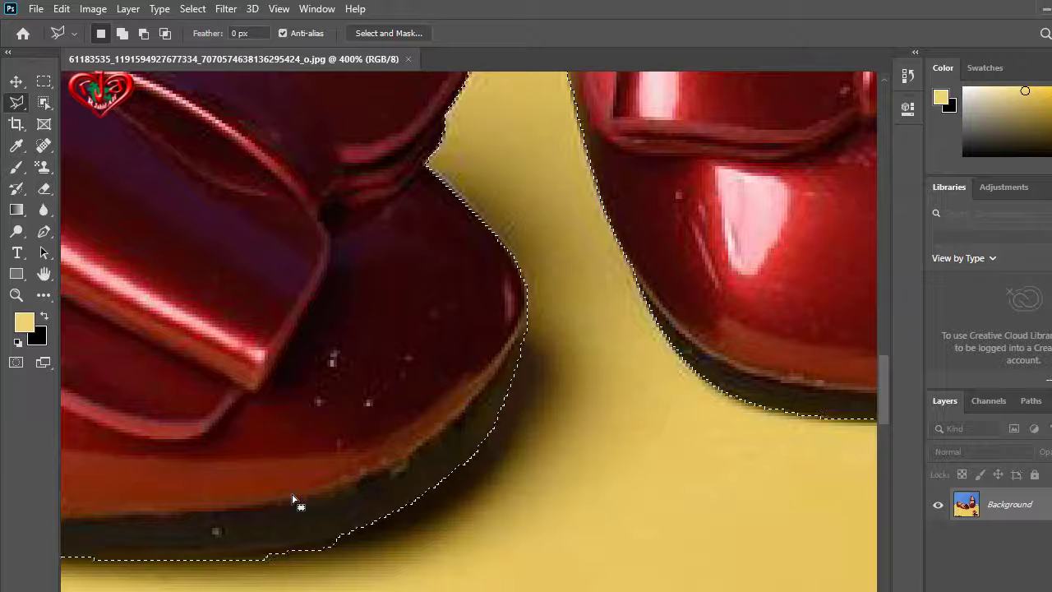
Step: Subtract the yellow floor strip under the sole with an Alt polygon outline
key("alt")
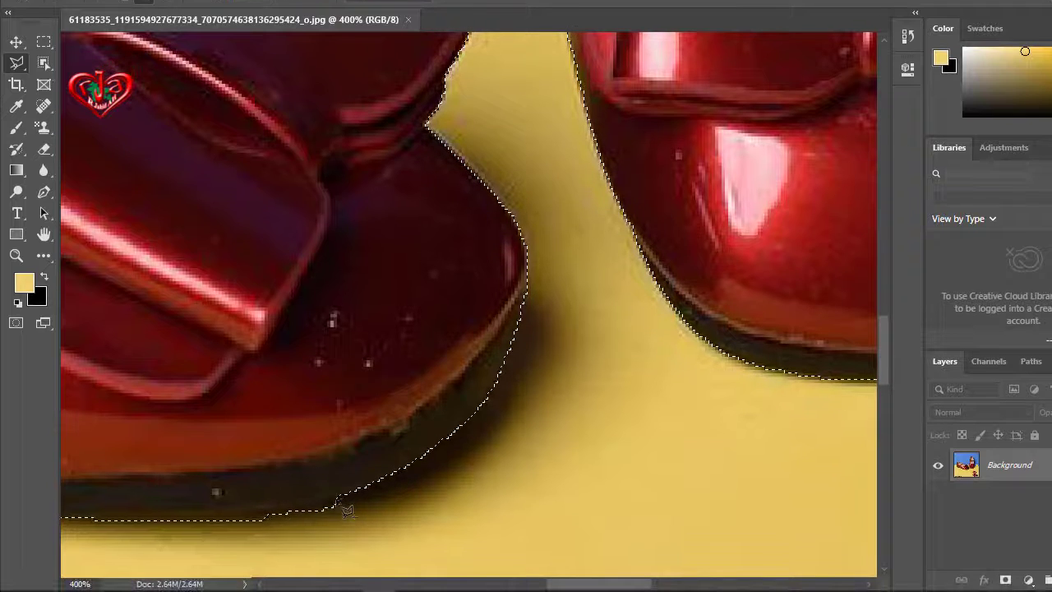
left_click(337, 501)
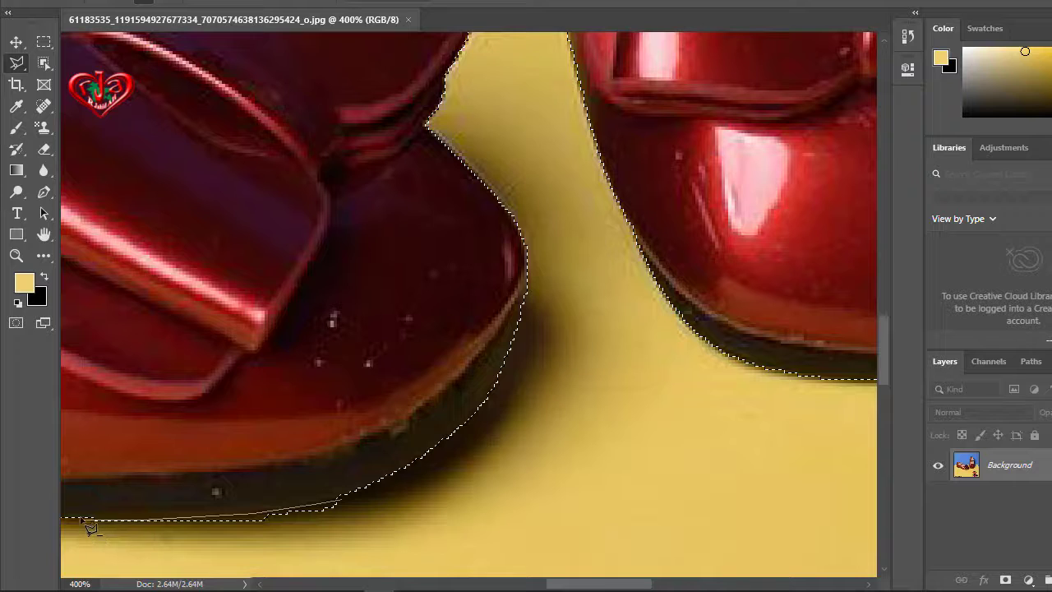
left_click(263, 552)
left_click(440, 513)
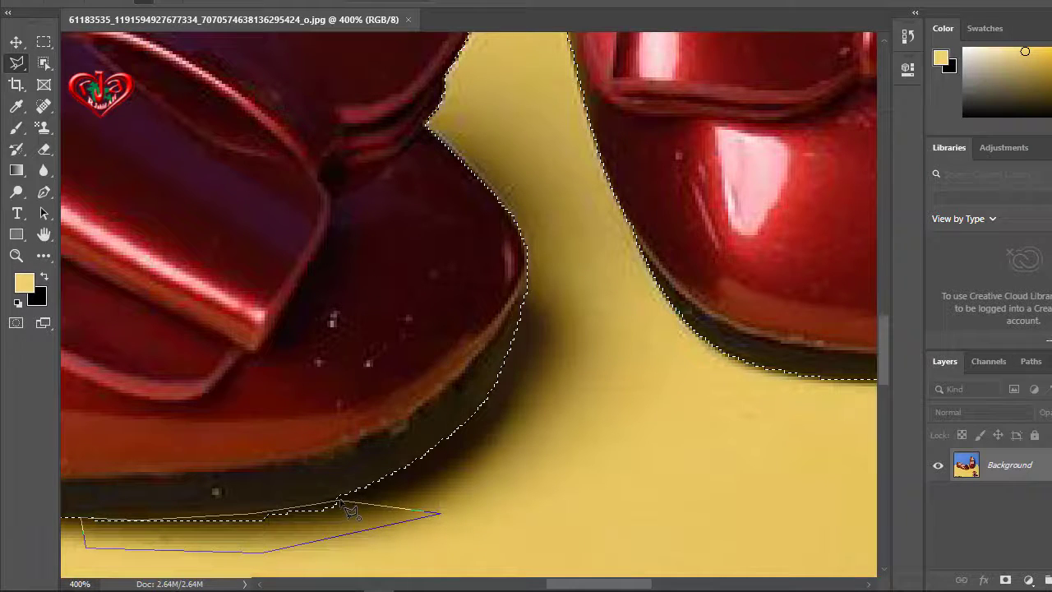
left_click(343, 506)
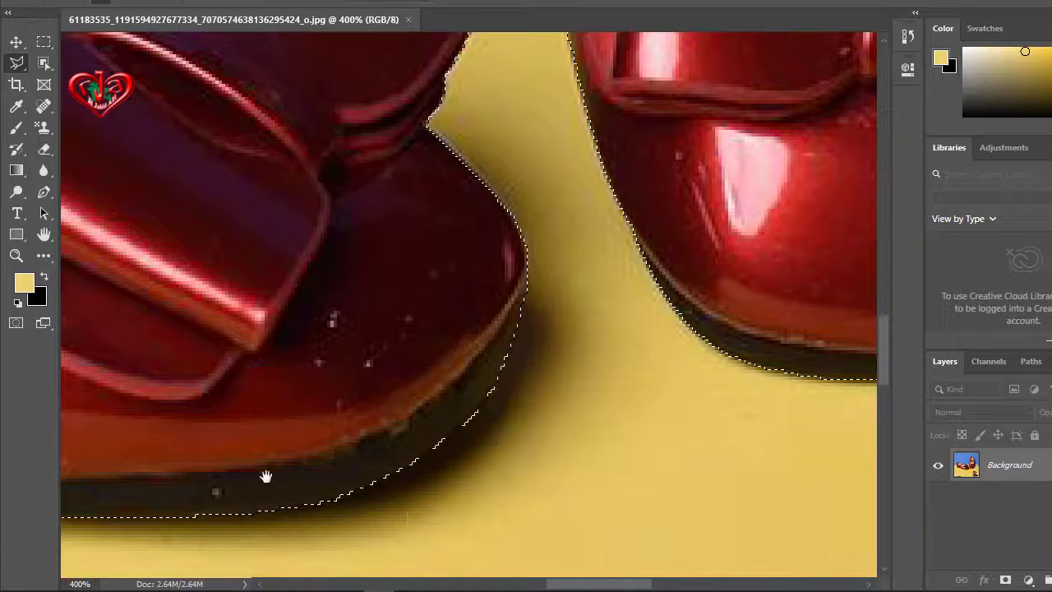
Step: Outline the notch under the other shoe's heel, leaving out the small yellow wedge
mouse_move(266, 477)
left_mouse_down()
mouse_move(573, 369)
mouse_move(578, 406)
mouse_move(482, 383)
mouse_move(351, 281)
left_mouse_up()
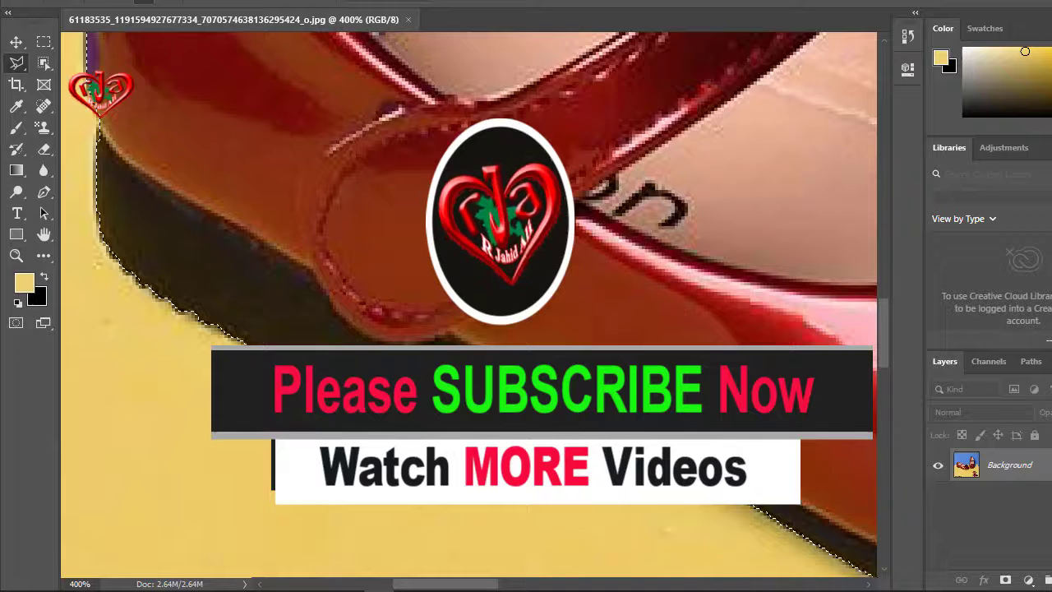
left_click(403, 408)
left_click(450, 449)
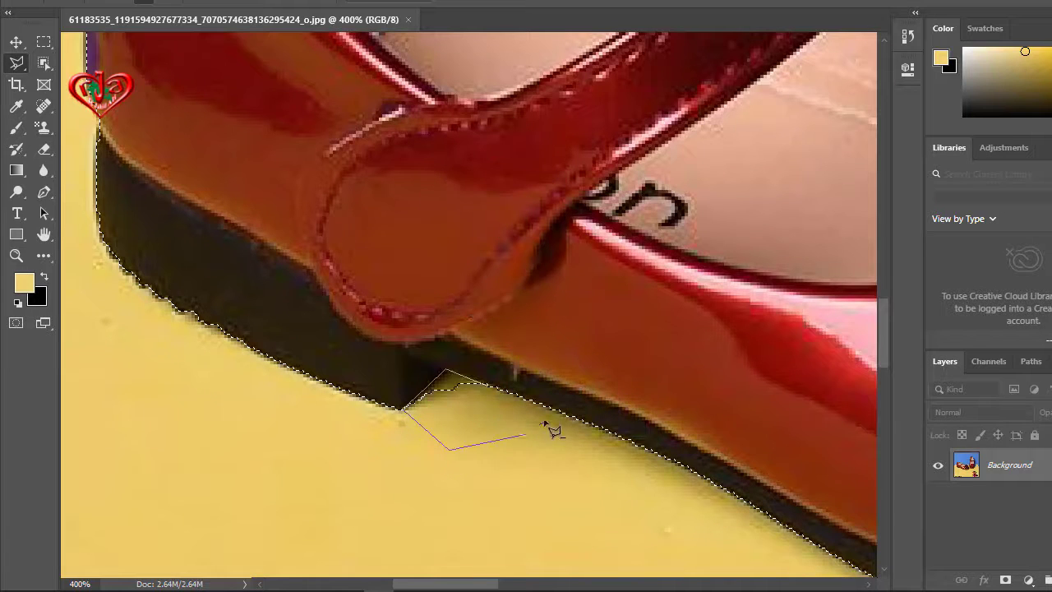
left_click(499, 396)
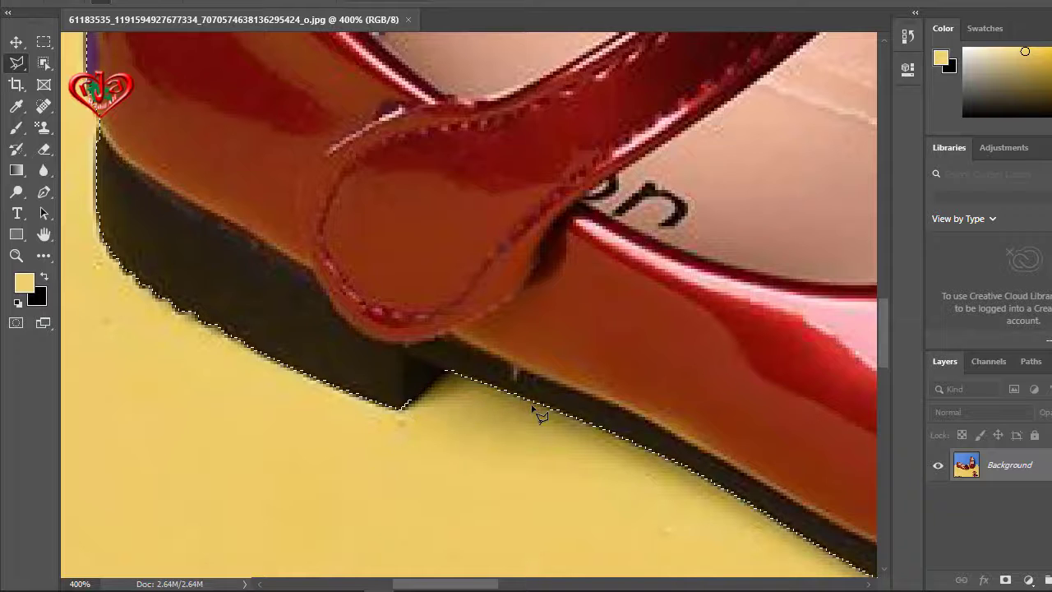
mouse_move(378, 383)
left_mouse_down()
mouse_move(331, 373)
mouse_move(493, 482)
mouse_move(451, 312)
mouse_move(464, 441)
left_mouse_up()
left_click_drag(472, 299, 472, 436)
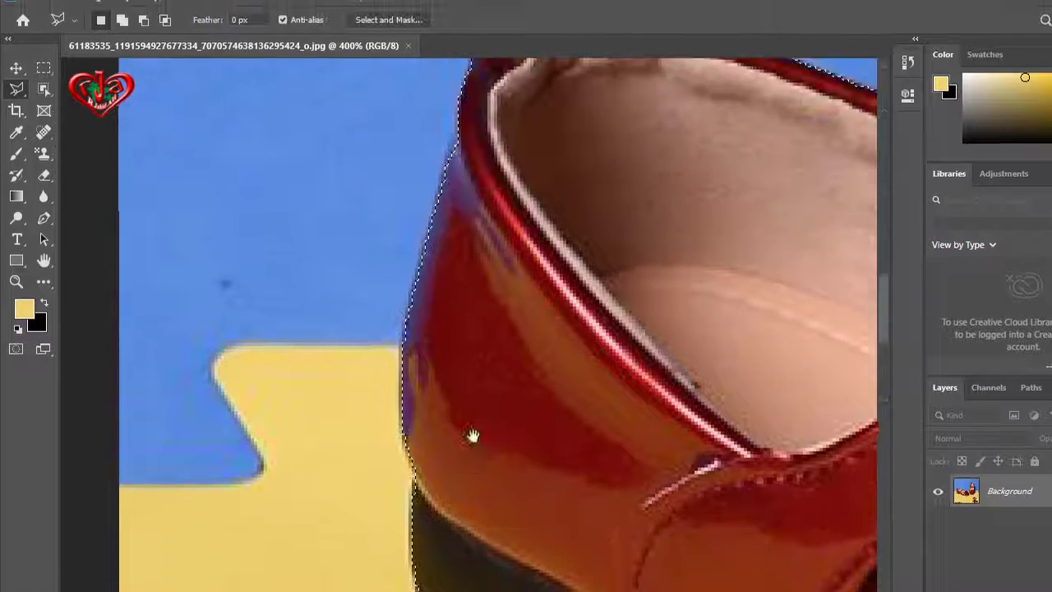
left_click_drag(496, 277, 473, 383)
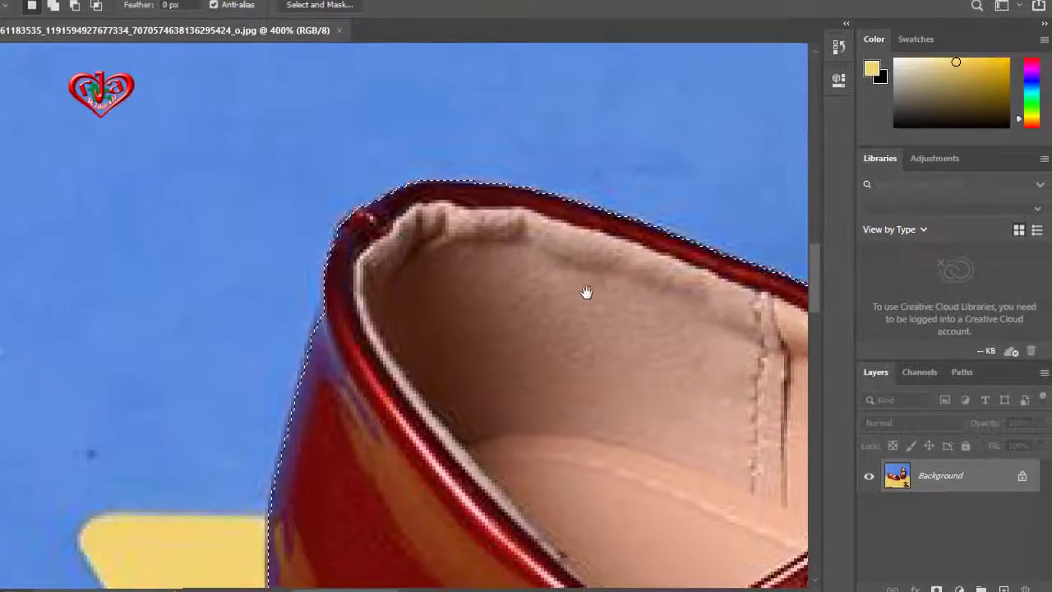
left_click_drag(584, 291, 469, 301)
left_click_drag(627, 308, 544, 280)
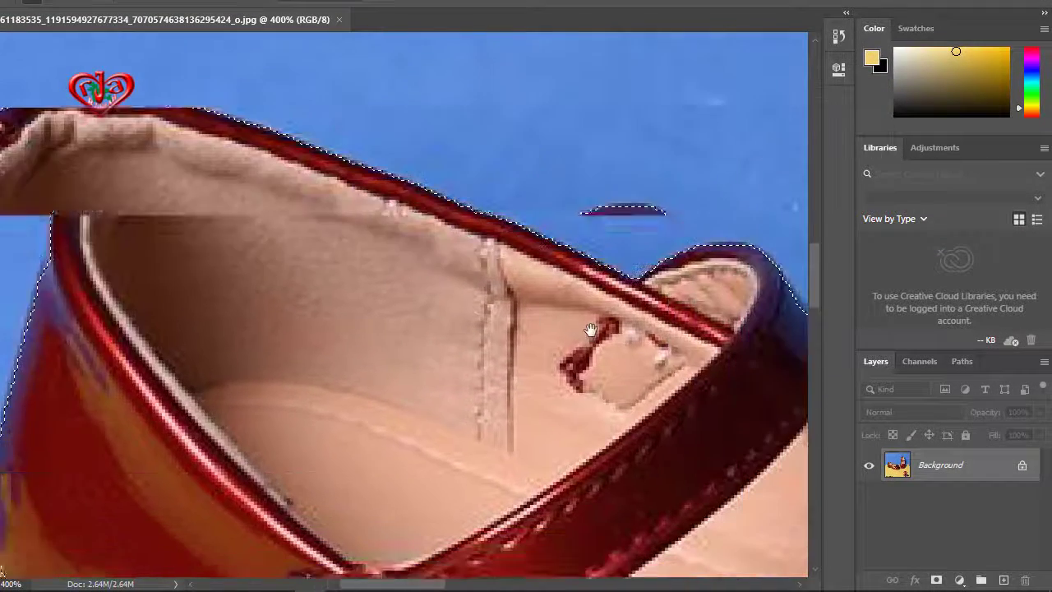
left_click_drag(608, 337, 386, 247)
left_click_drag(635, 323, 521, 345)
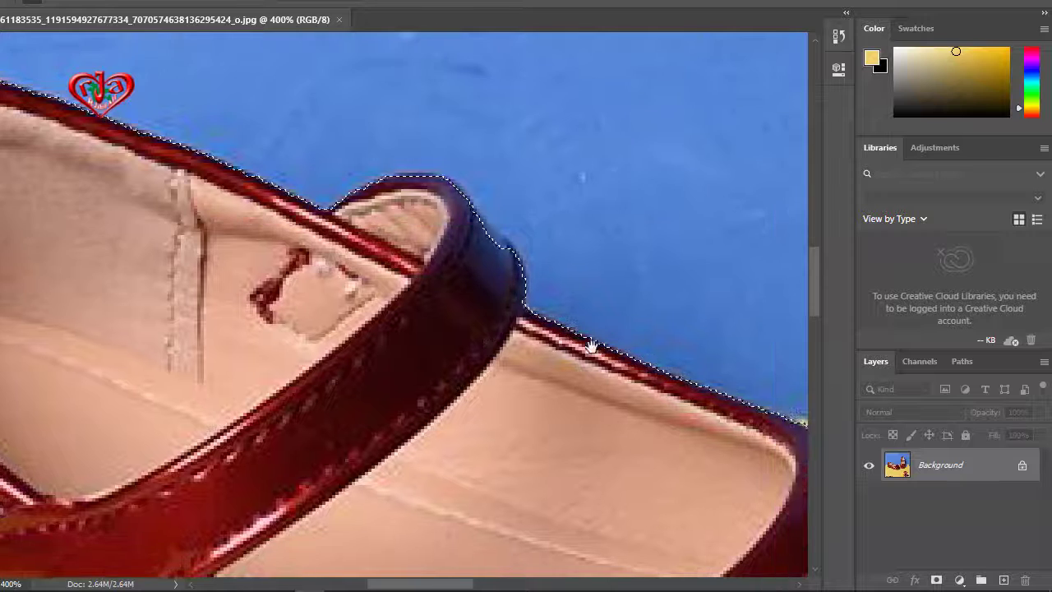
left_click_drag(592, 347, 529, 347)
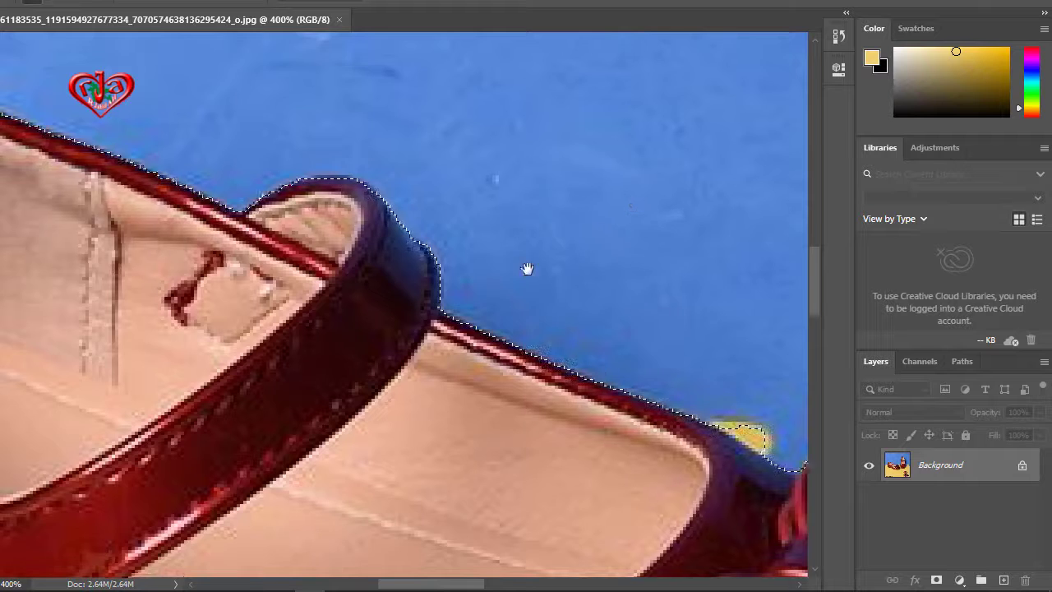
left_click_drag(632, 203, 512, 314)
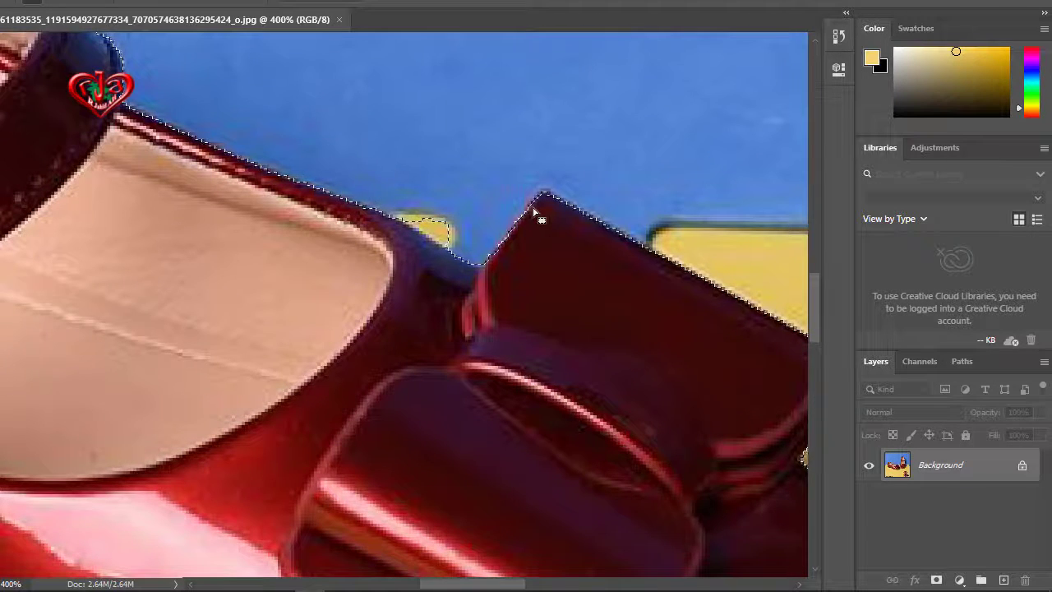
scroll(542, 212, "up", 1)
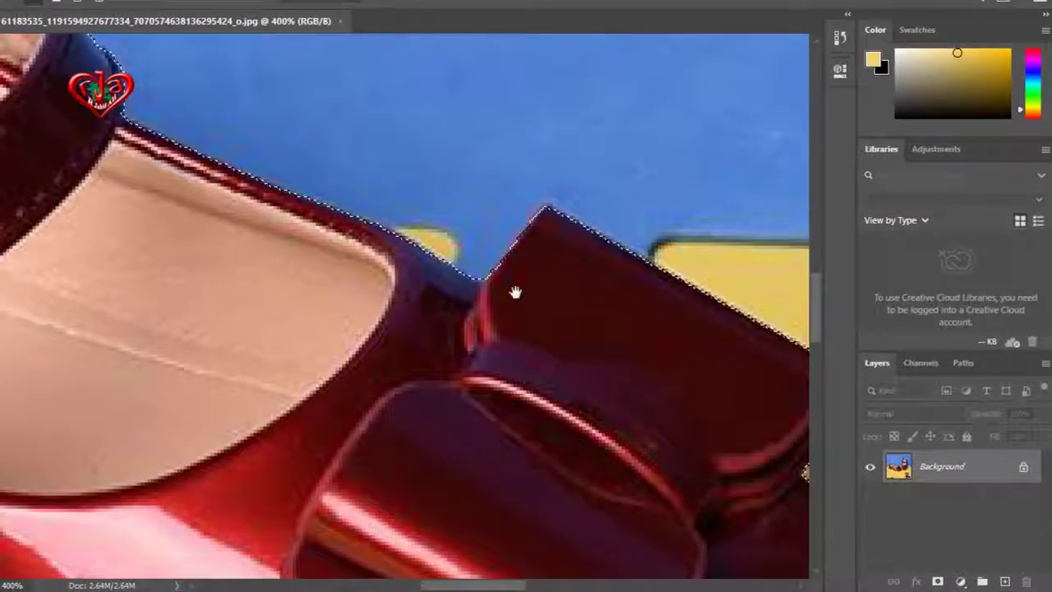
mouse_move(515, 293)
left_mouse_down()
mouse_move(472, 171)
mouse_move(526, 230)
left_mouse_up()
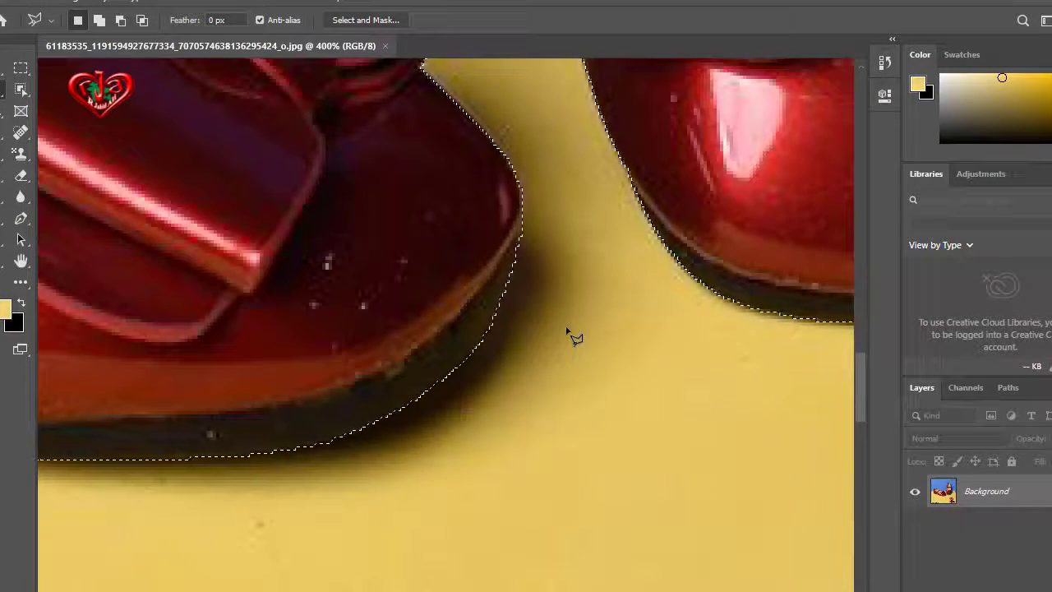
key("ctrl+minus")
key("ctrl+minus")
key("ctrl+minus")
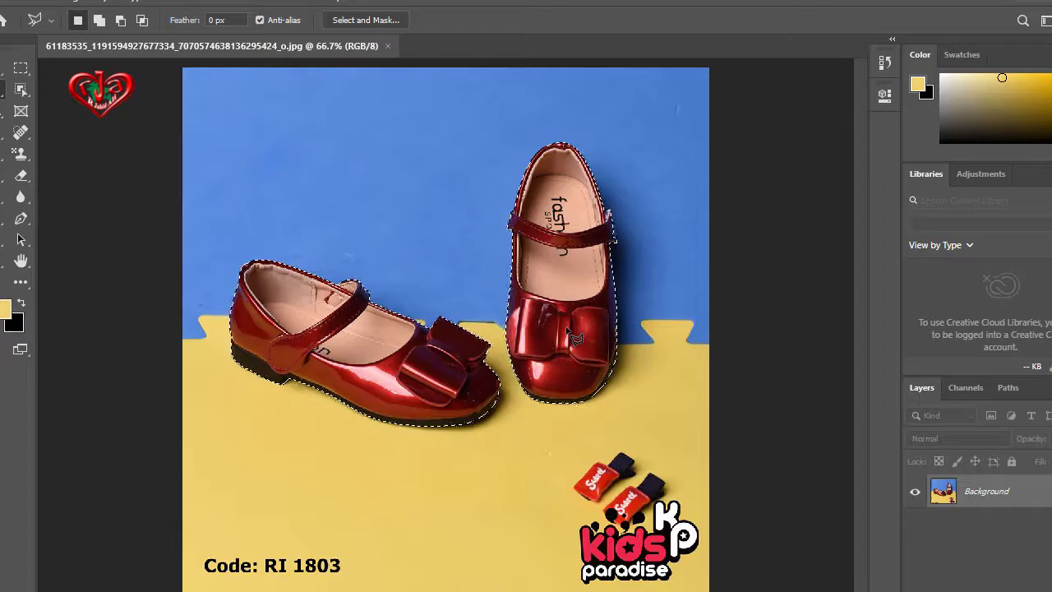
key("ctrl+plus")
key("ctrl+plus")
key("ctrl+plus")
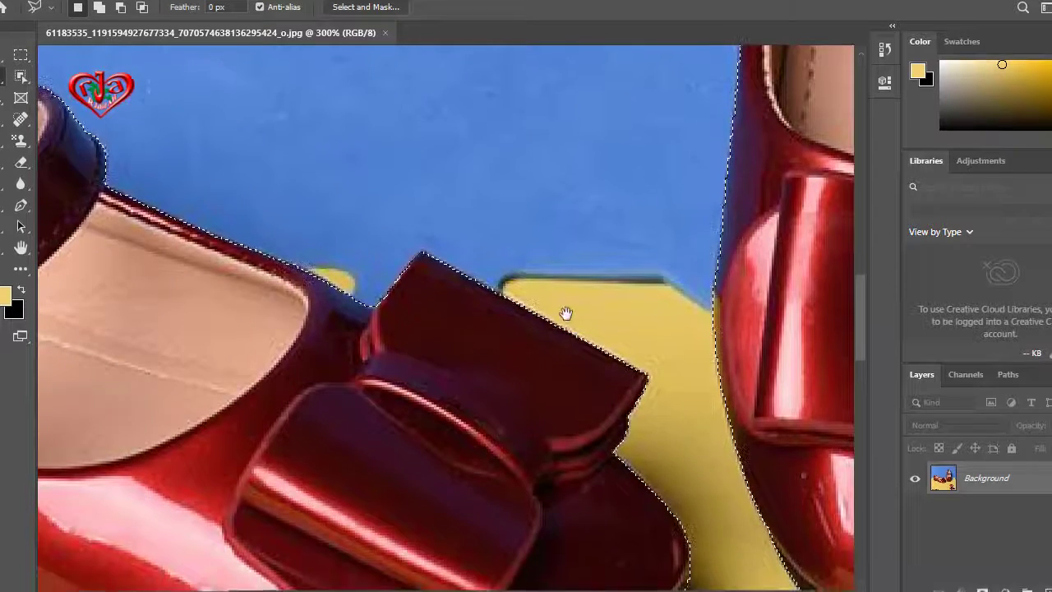
mouse_move(573, 337)
left_mouse_down()
mouse_move(450, 273)
mouse_move(528, 203)
left_mouse_up()
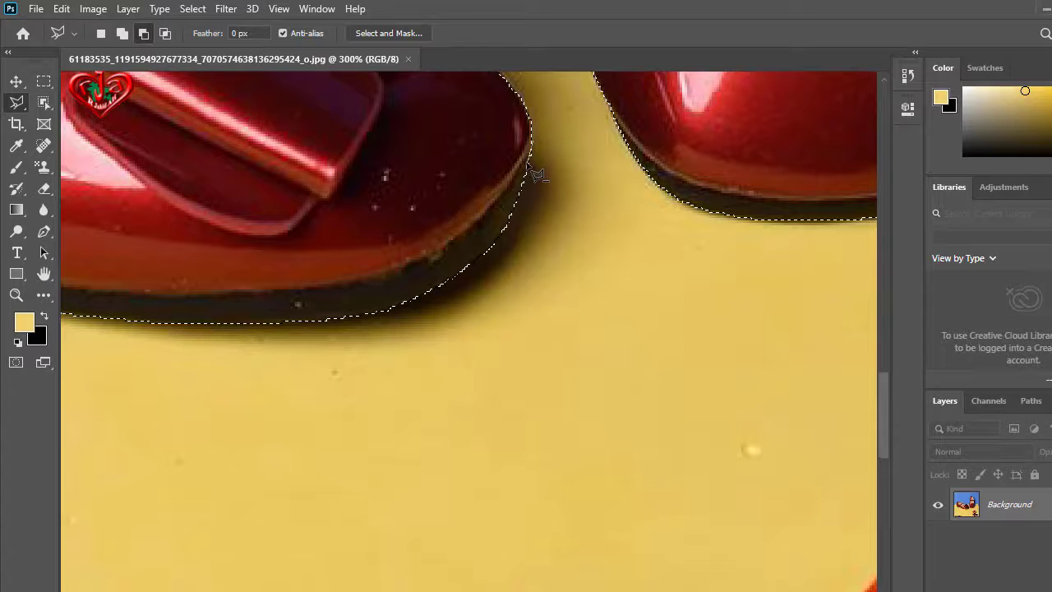
left_click(526, 163)
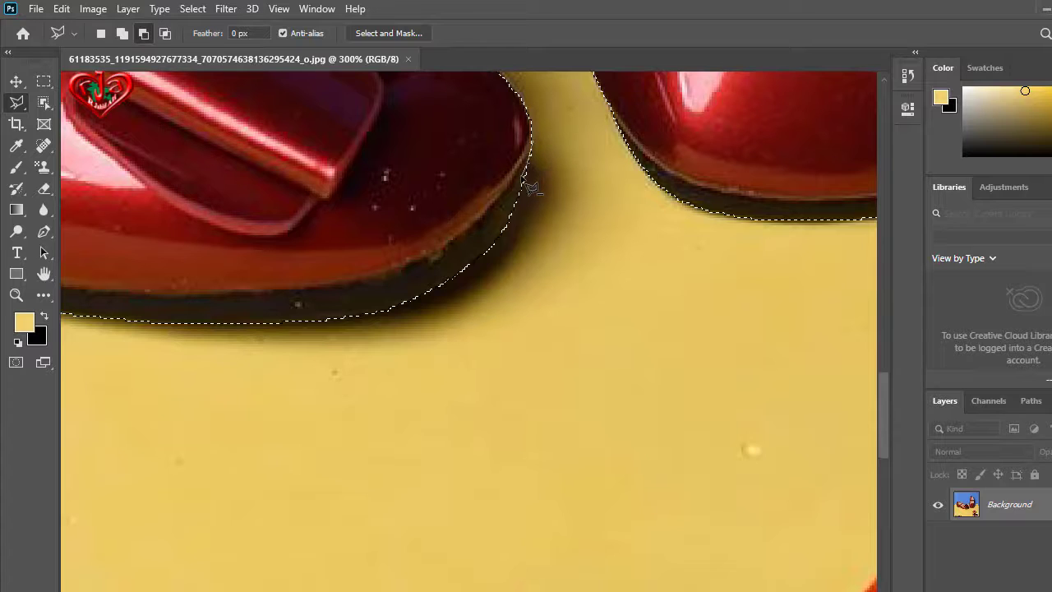
left_click(498, 240)
left_click(523, 264)
left_click(594, 221)
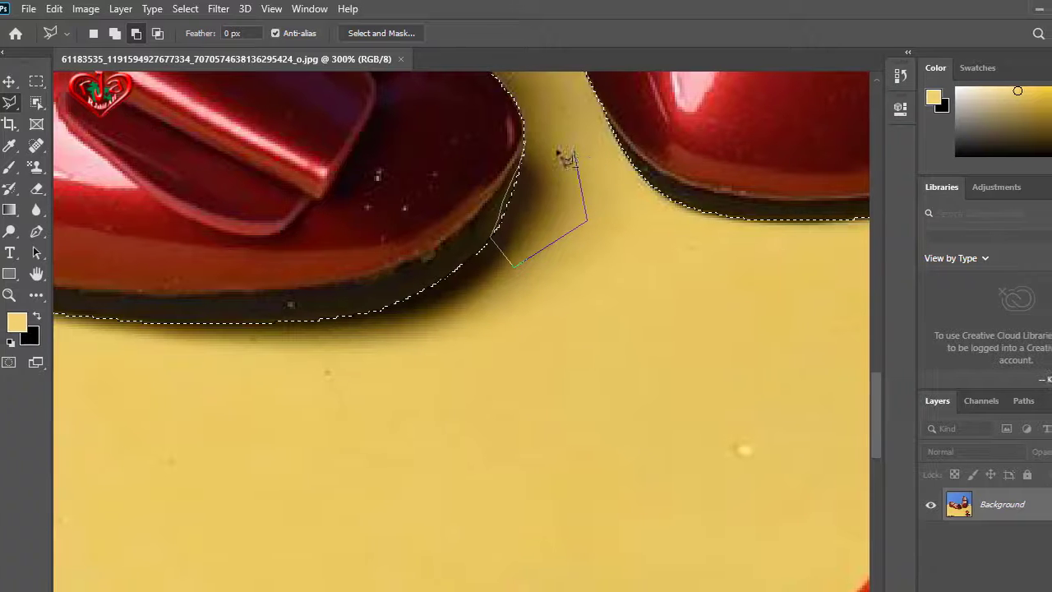
key("Escape")
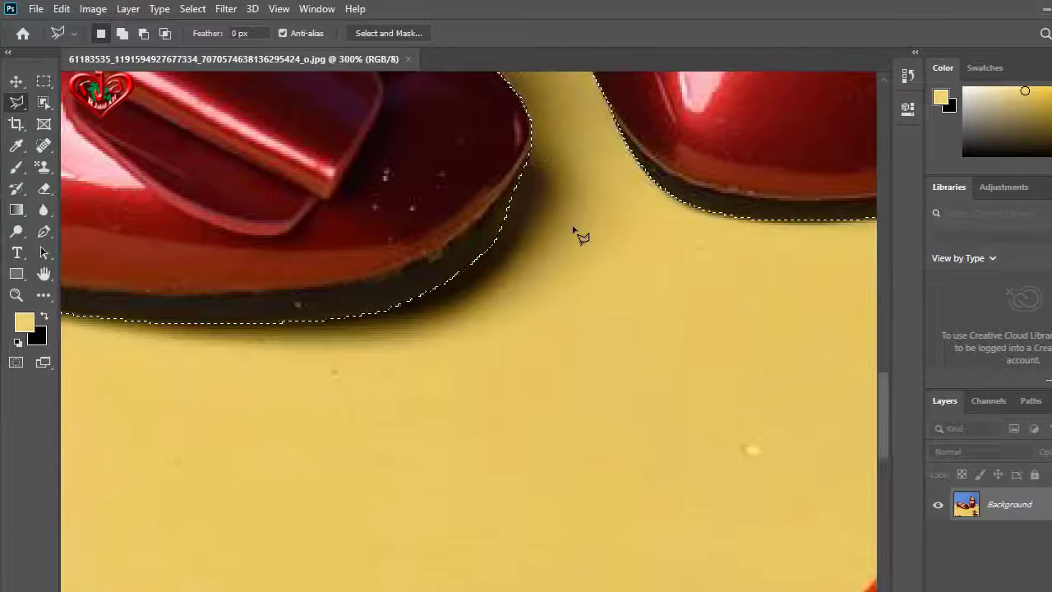
key("ctrl+minus")
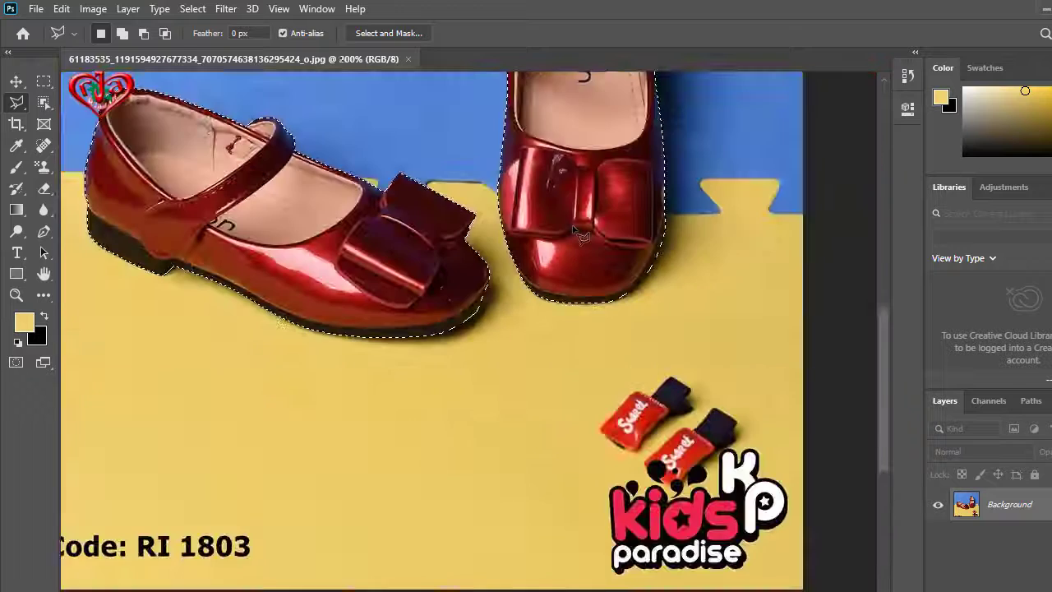
key("ctrl+minus")
key("ctrl+minus")
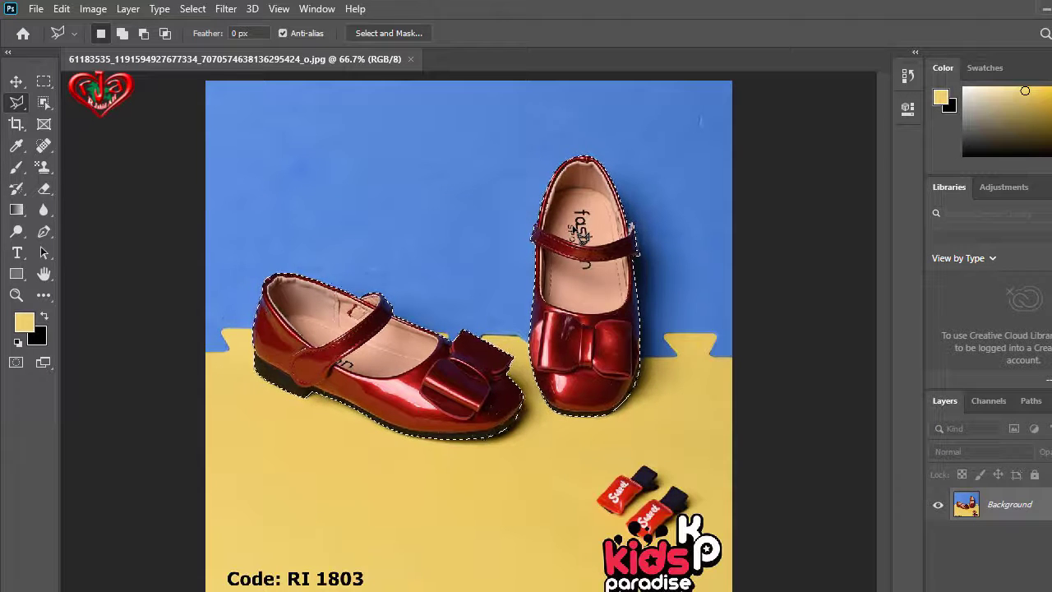
Step: Fill both selected shoes with the black background colour using Ctrl+Backspace
key("ctrl+BackSpace")
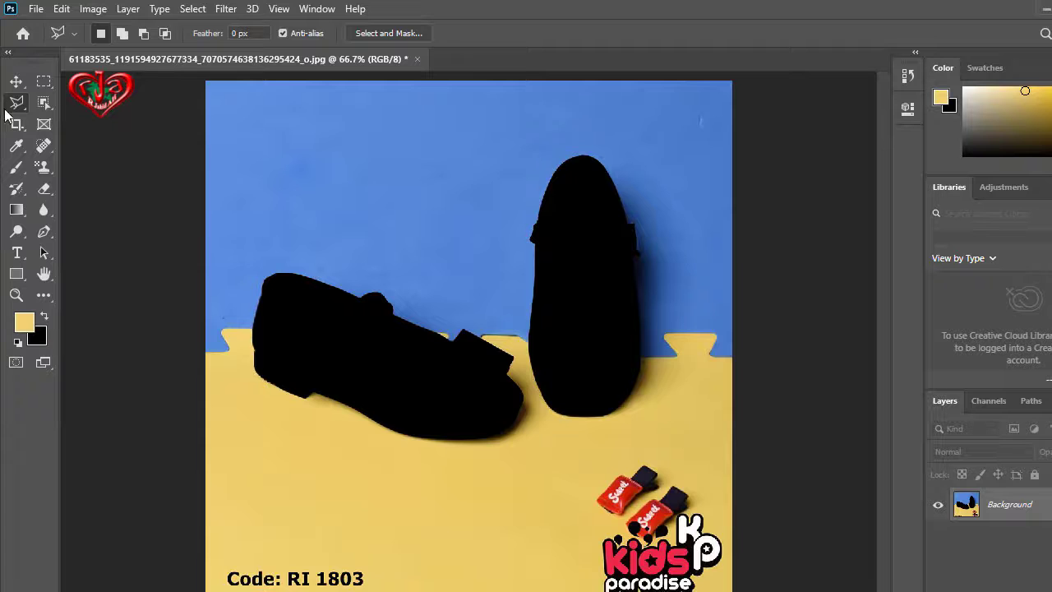
left_click(36, 9)
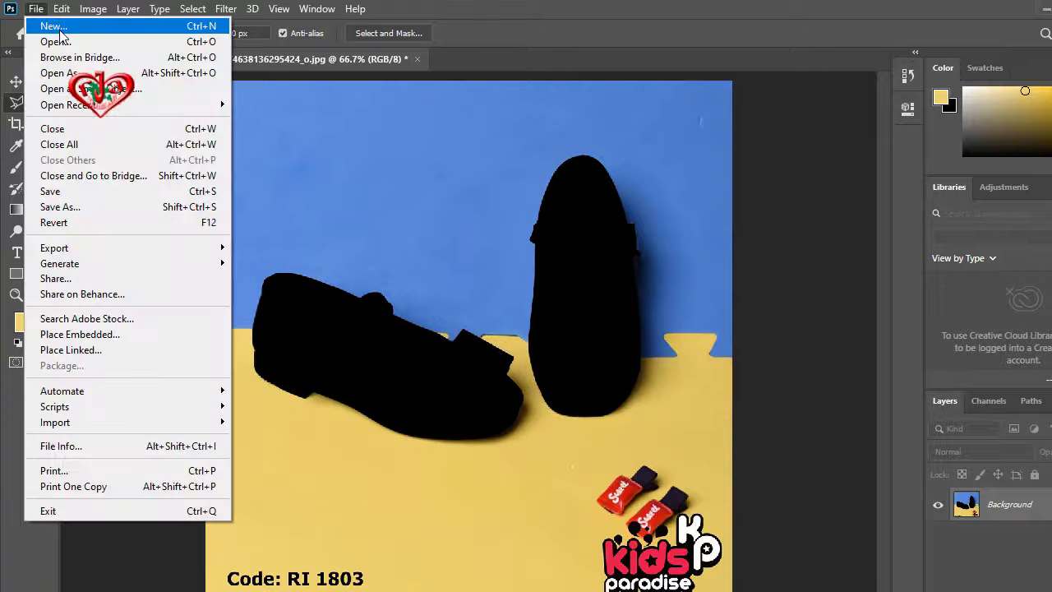
left_click(60, 30)
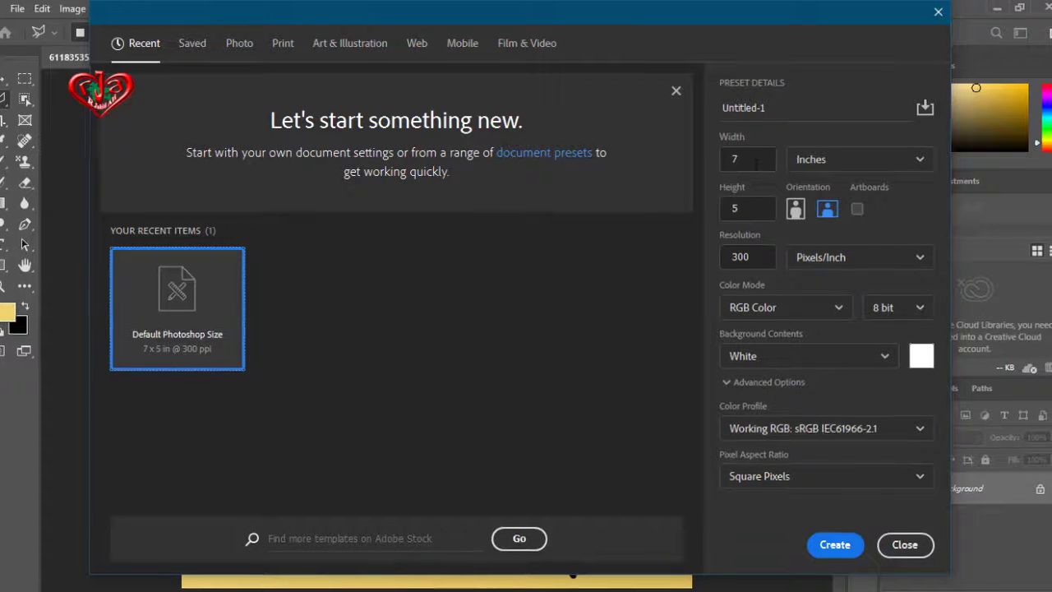
left_click(726, 159)
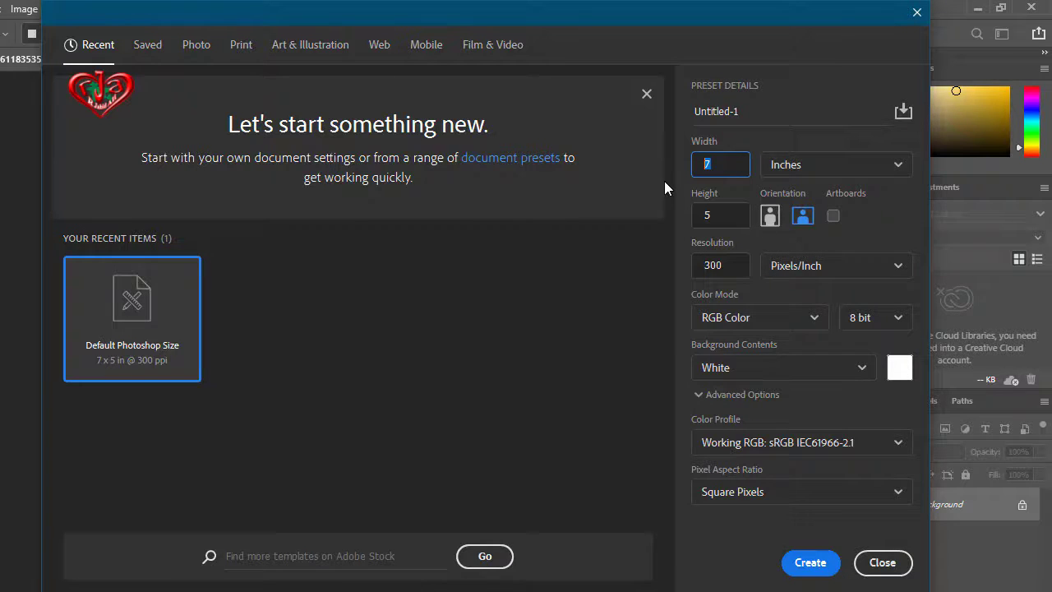
type("7")
type("20")
left_click(719, 213)
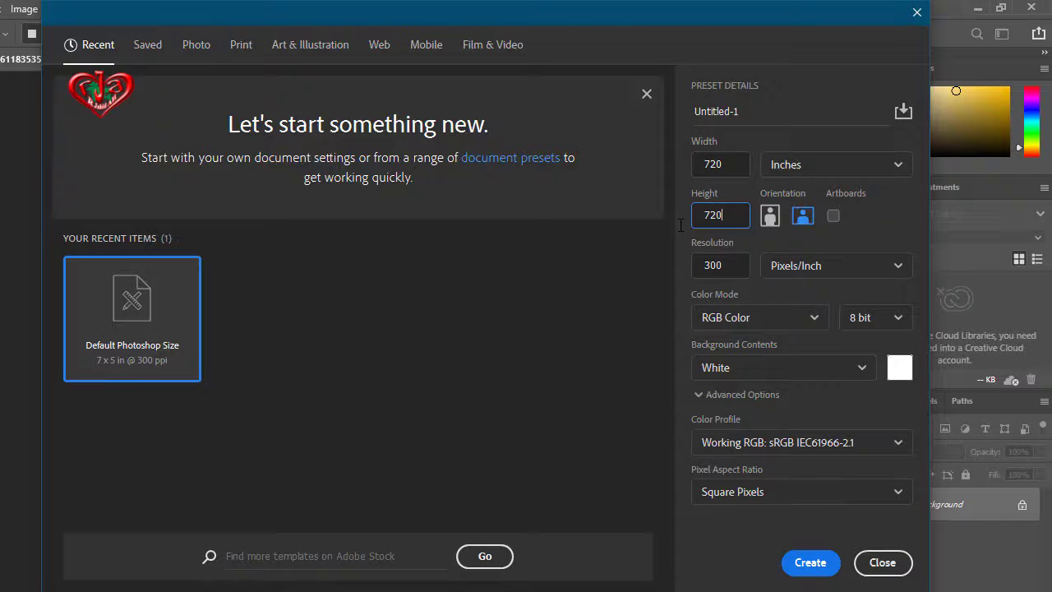
left_click(902, 168)
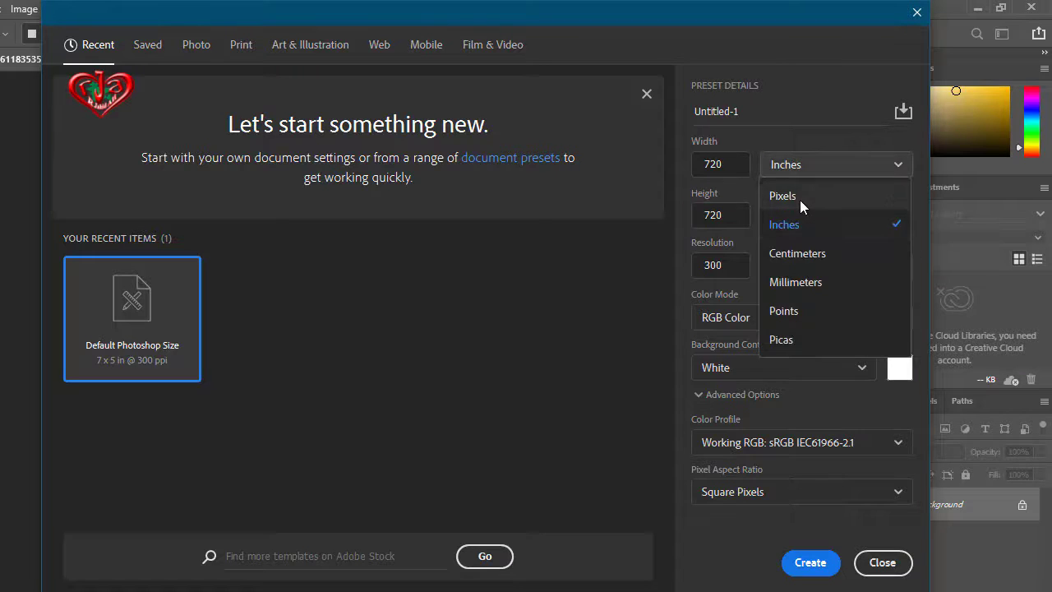
left_click(800, 197)
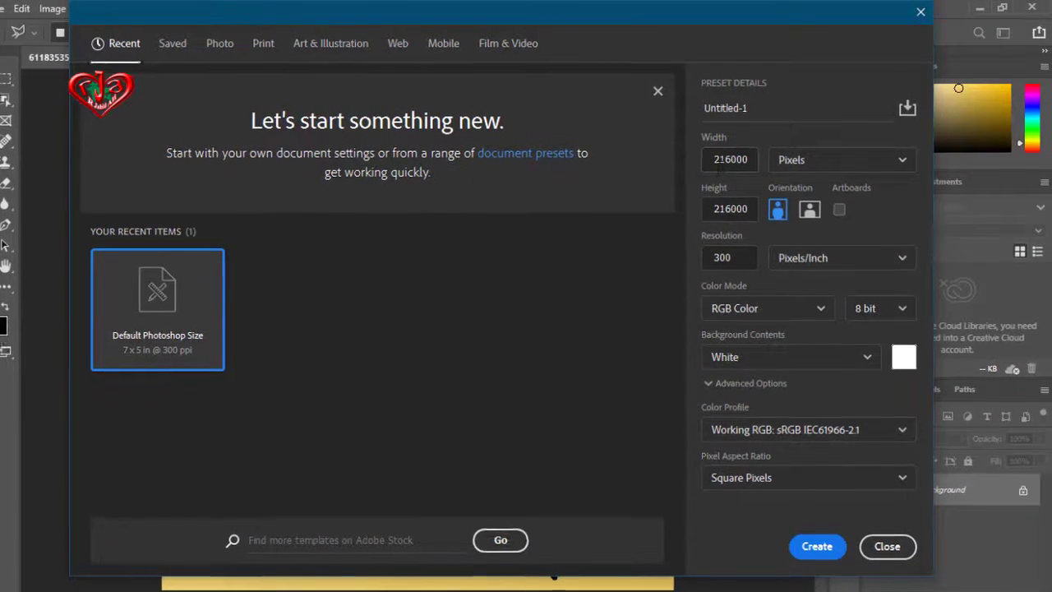
left_click(732, 158)
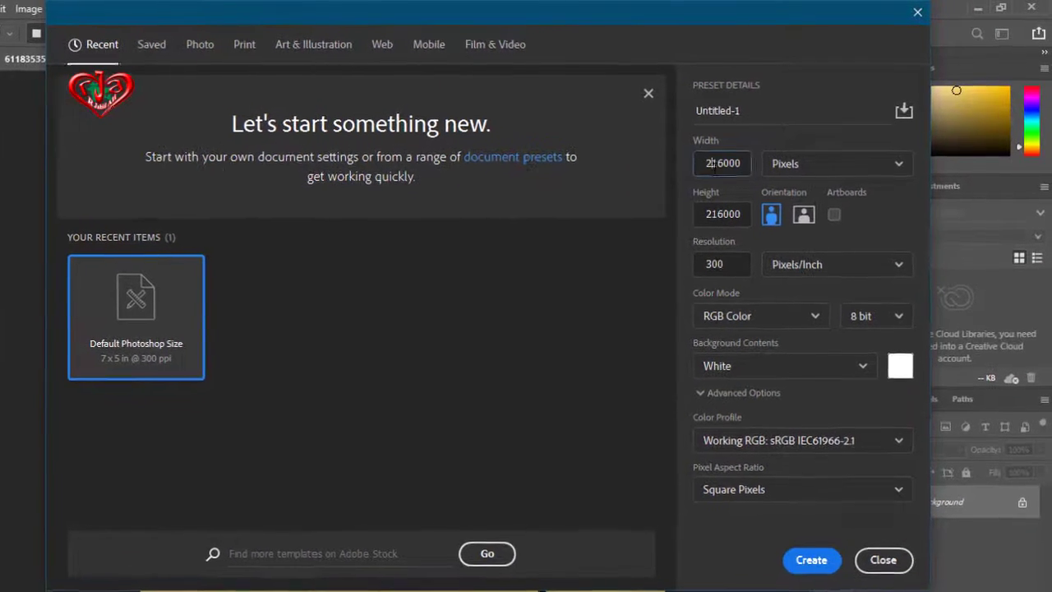
double_click(727, 160)
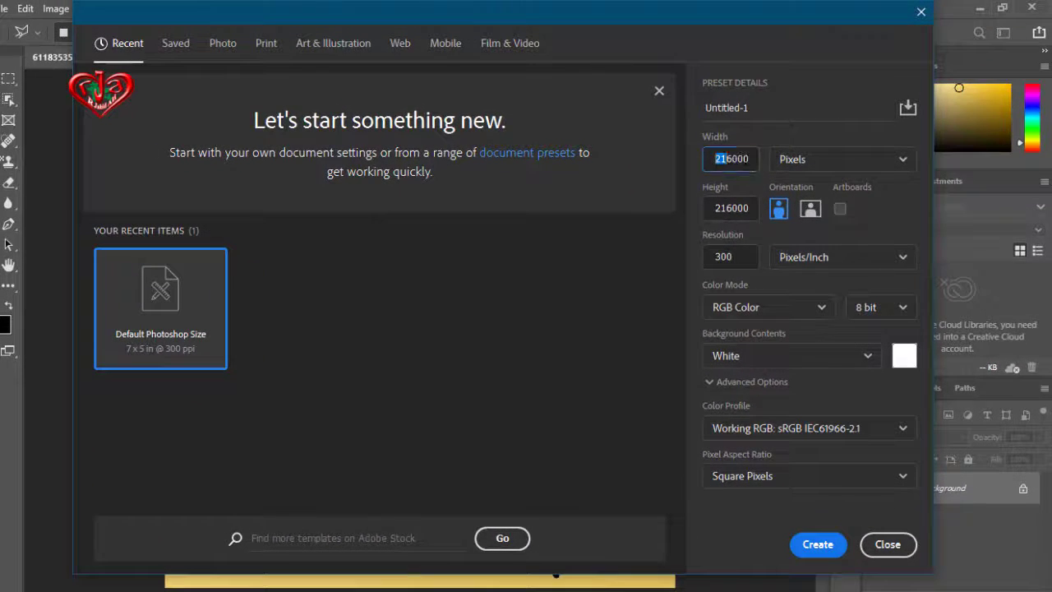
type("1280")
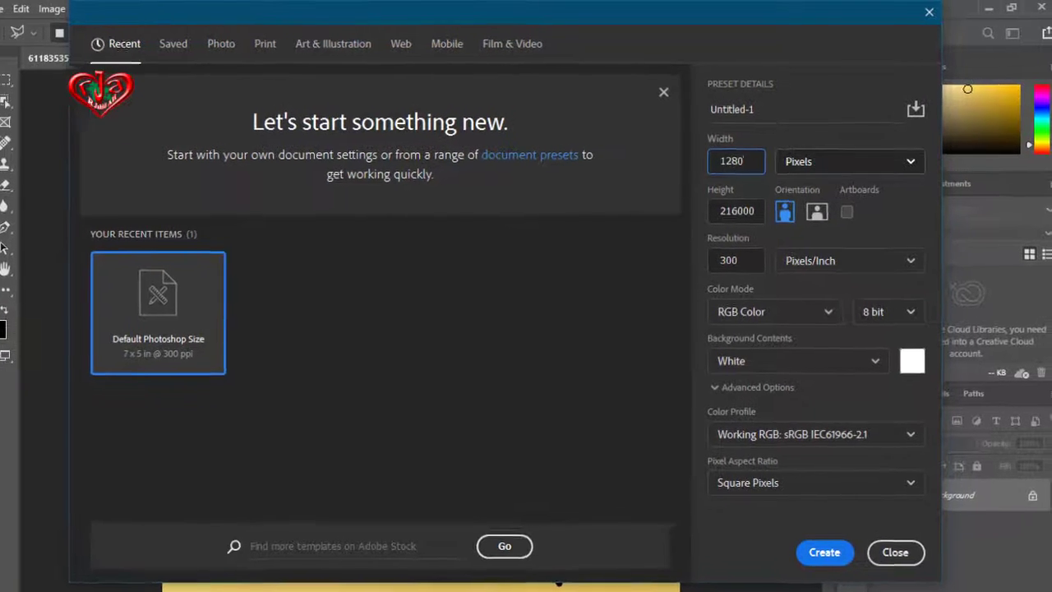
double_click(776, 211)
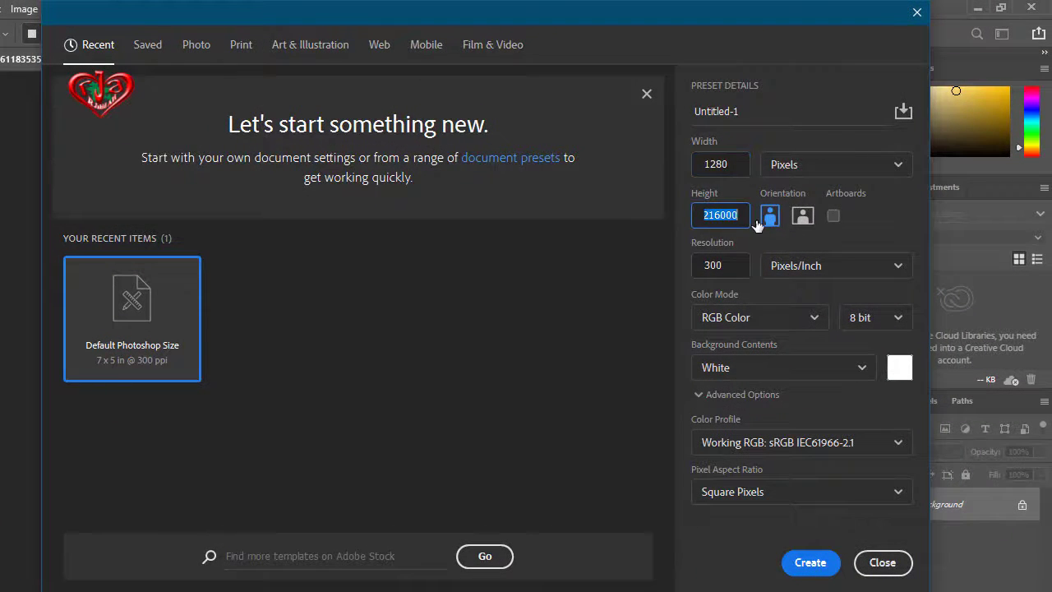
type("720")
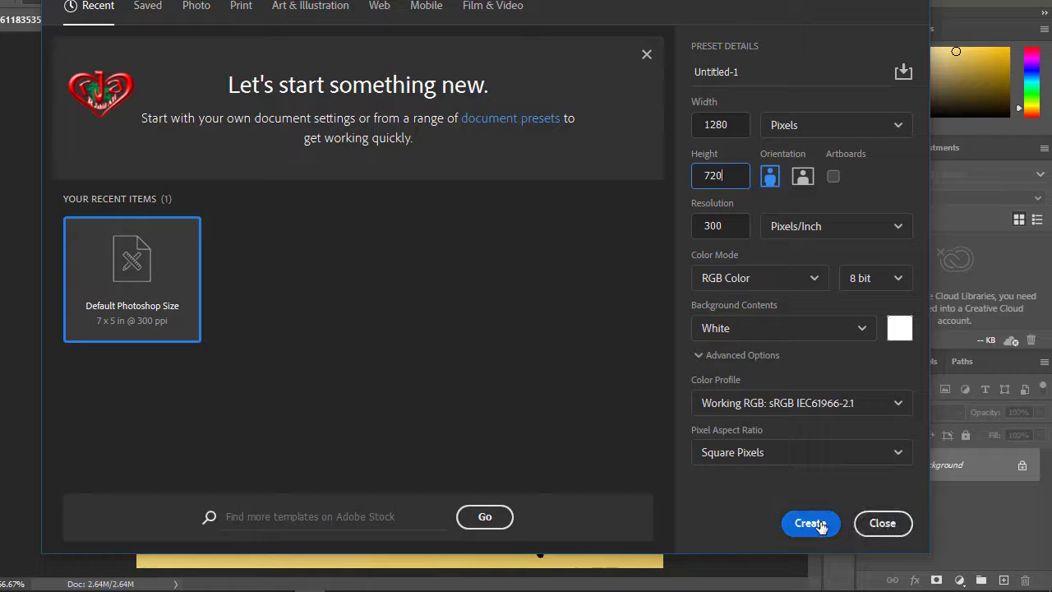
left_click(810, 524)
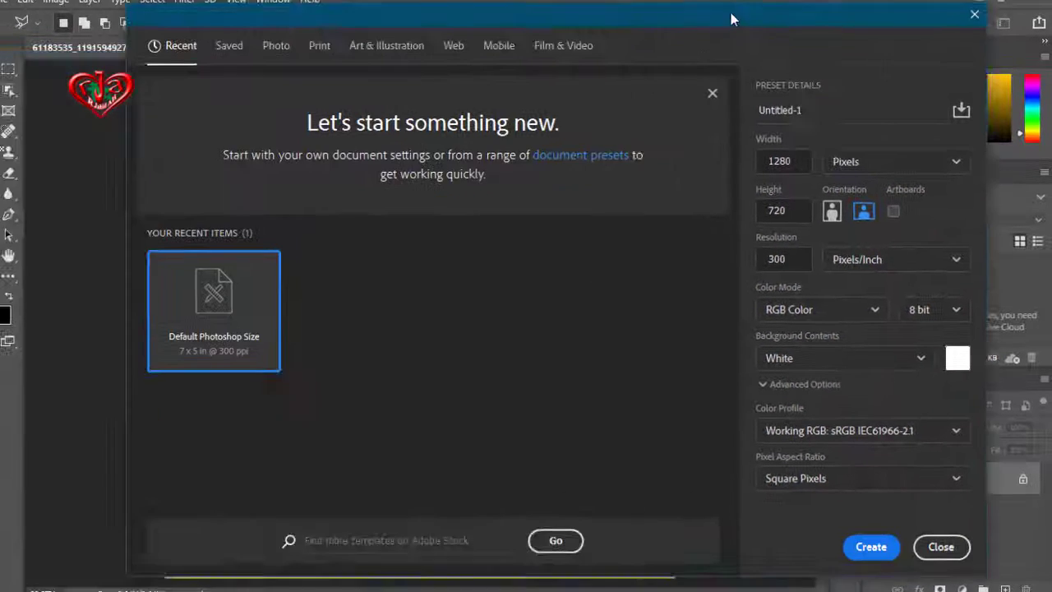
left_click_drag(731, 19, 663, 29)
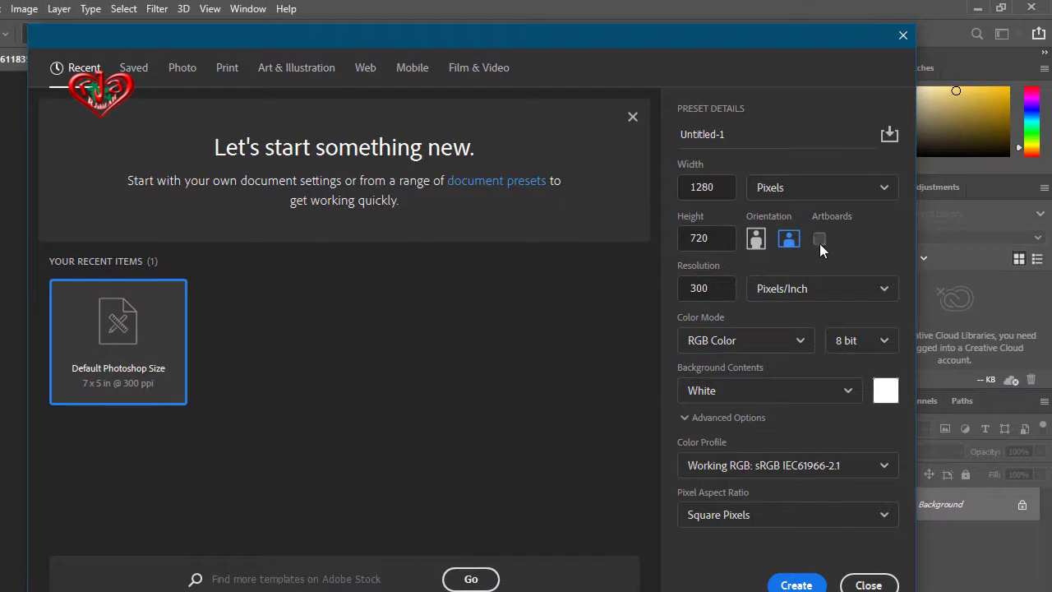
left_click(819, 238)
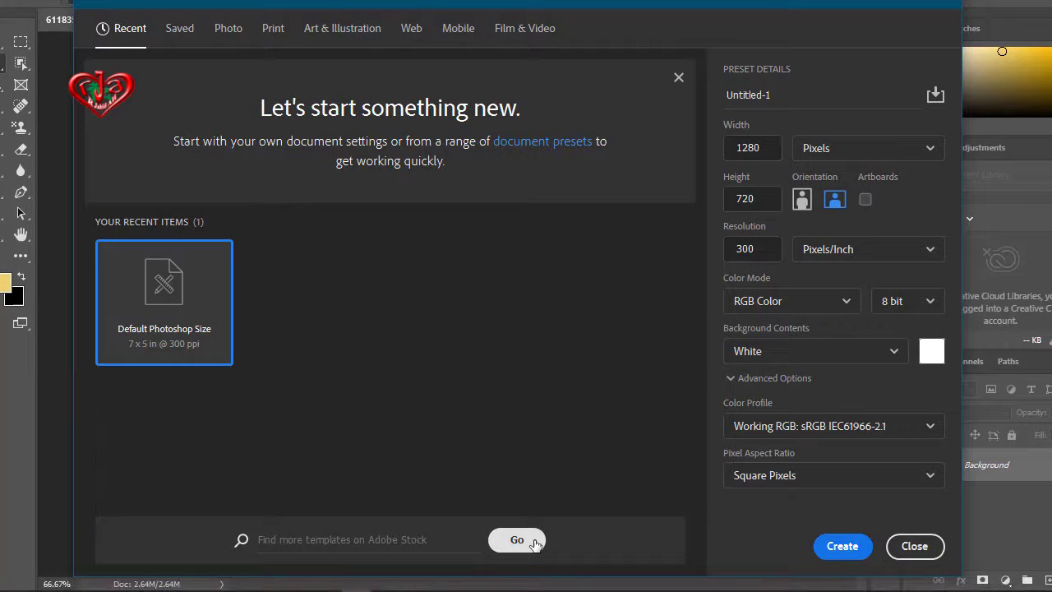
left_click(534, 544)
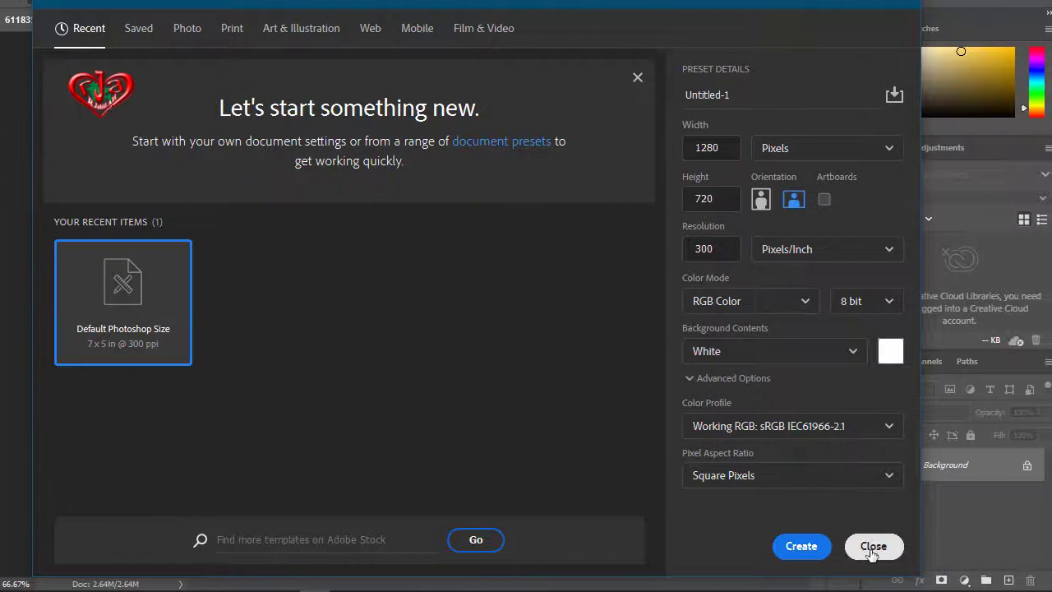
left_click(869, 546)
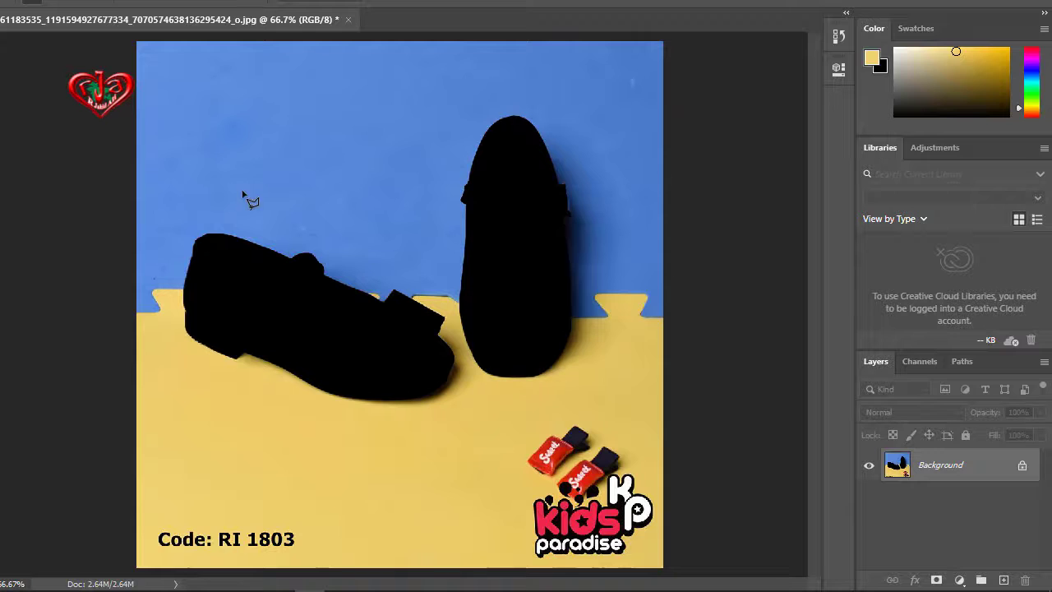
Step: Select all and open Image > Canvas Size with units switched to pixels
key("ctrl+a")
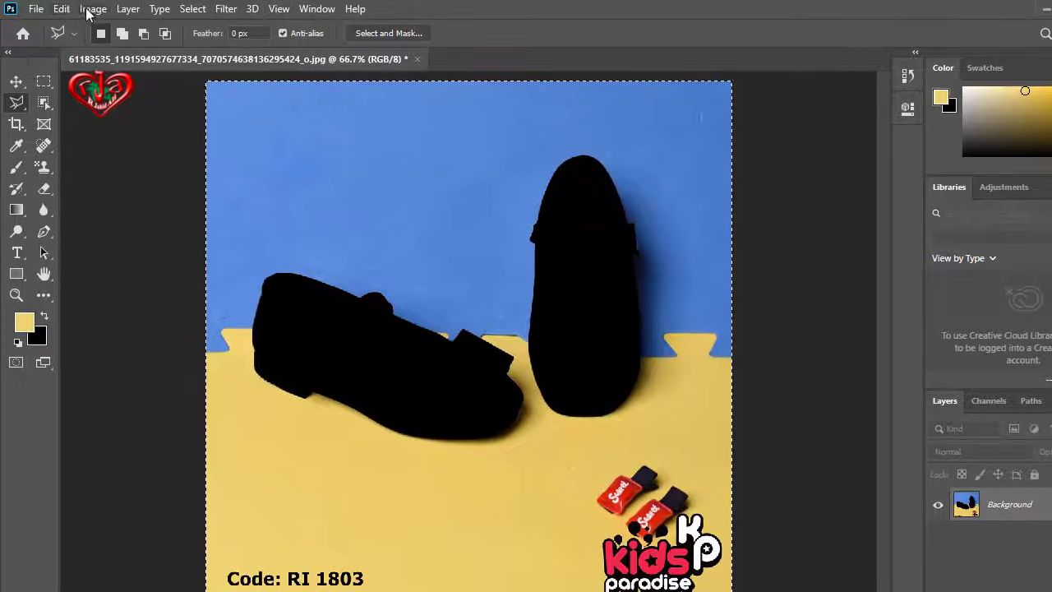
left_click(62, 9)
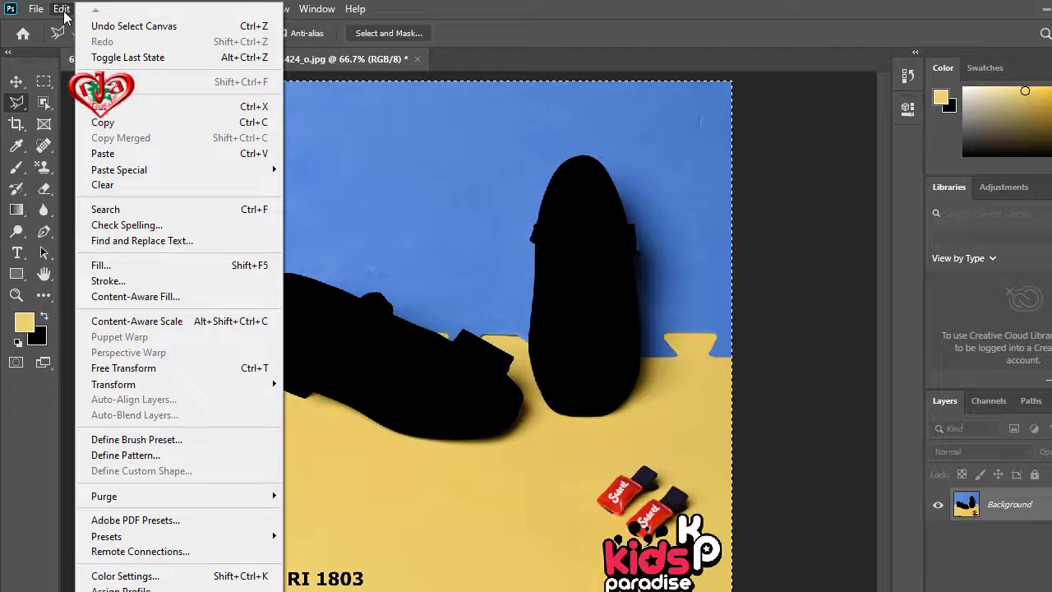
left_click(93, 9)
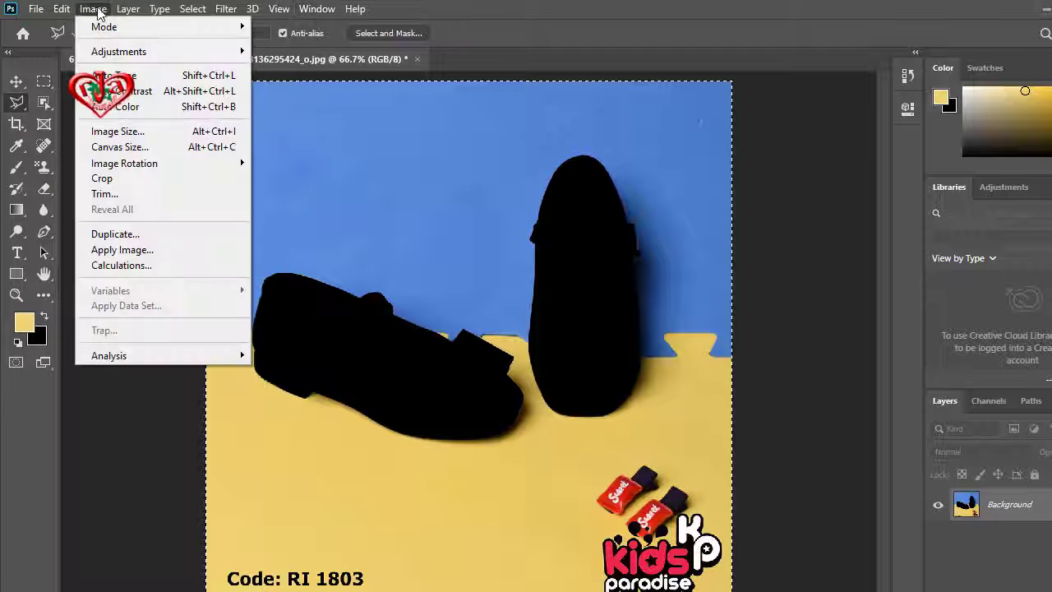
left_click(131, 150)
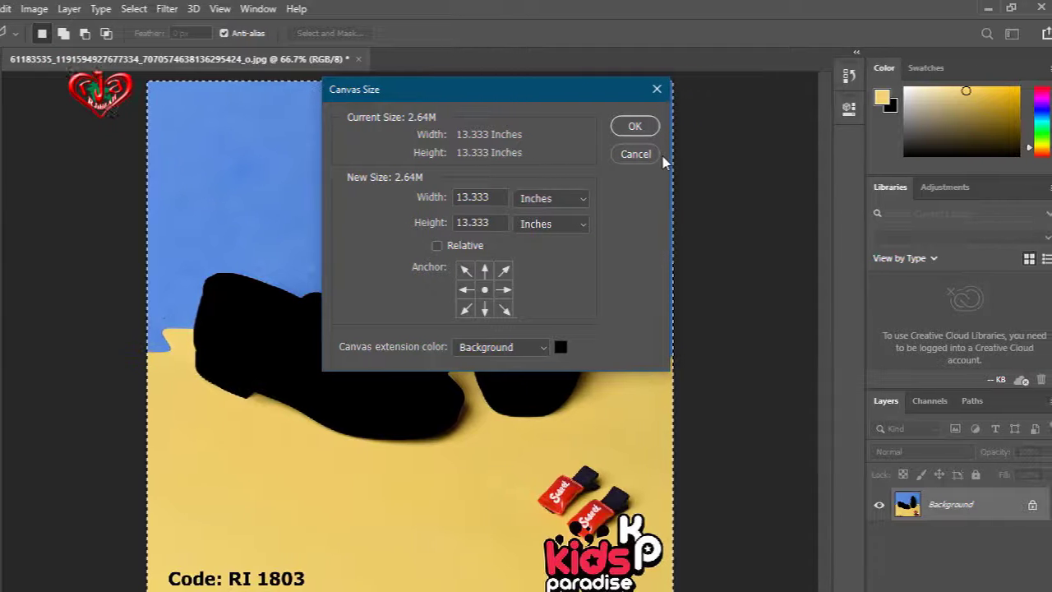
left_click(563, 199)
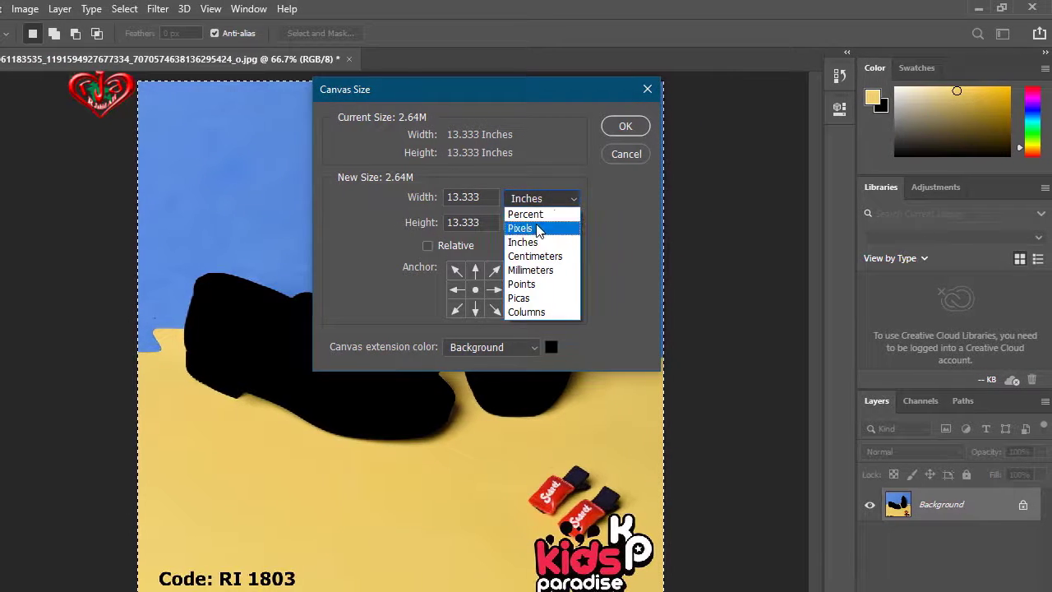
left_click(539, 227)
Step: Set the canvas to 1280 × 720 pixels and proceed past the clipping warning
double_click(491, 199)
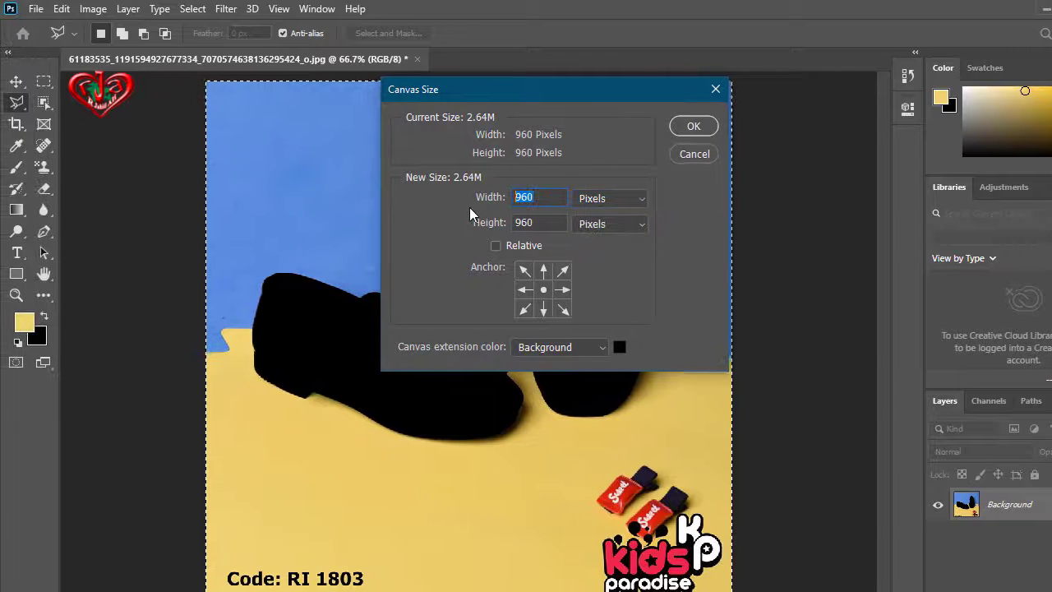
type("1")
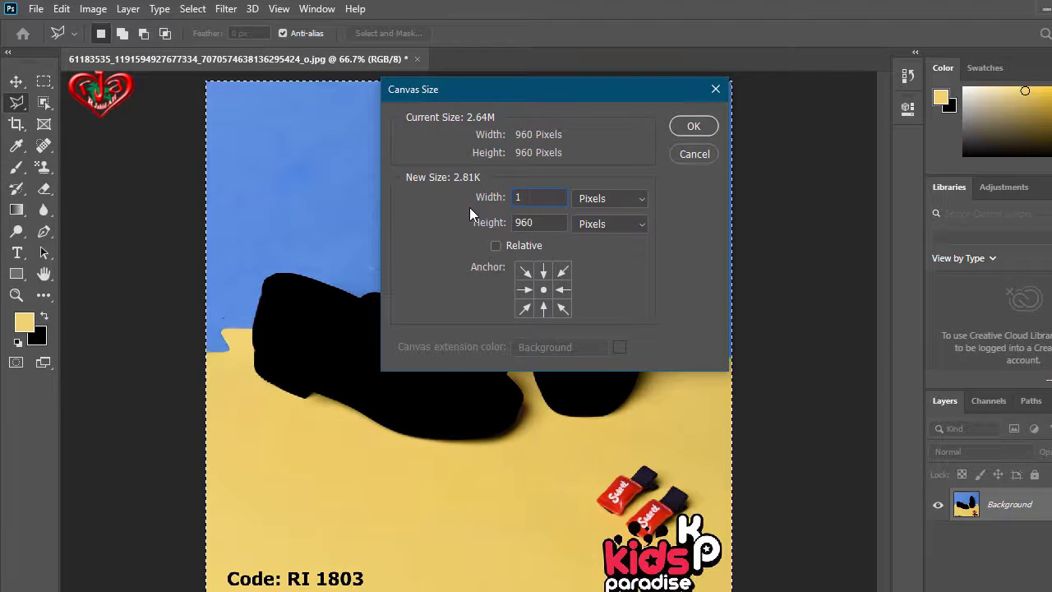
type("2")
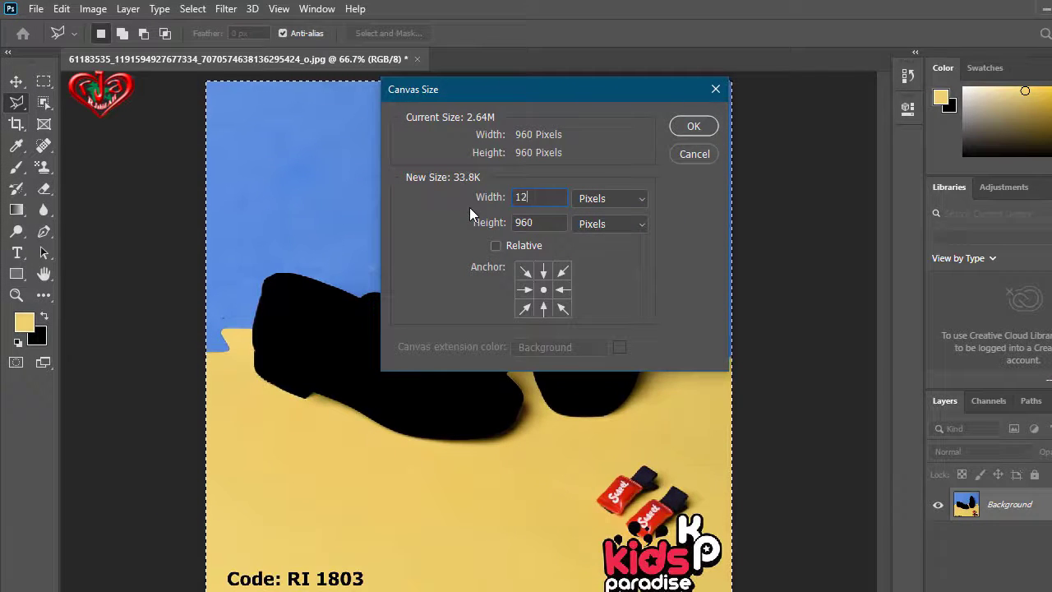
type("80")
key("Tab")
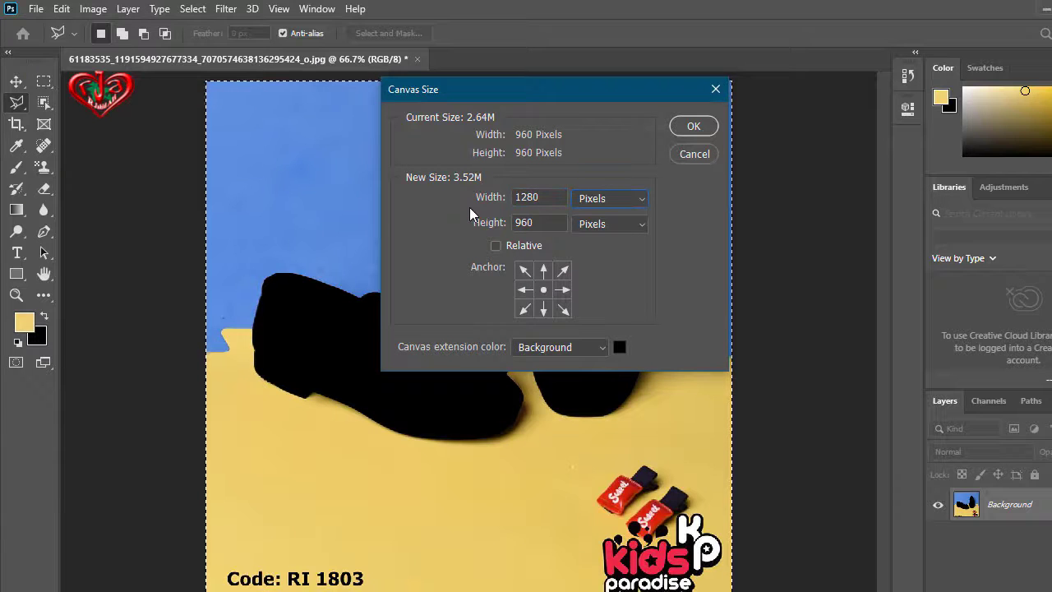
key("Tab")
type("72")
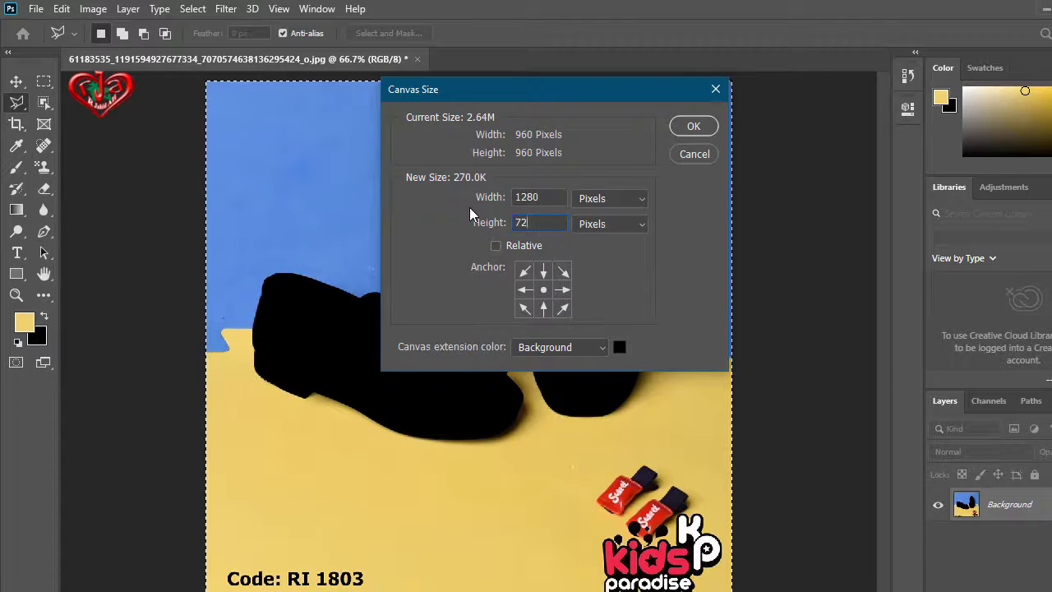
type("0")
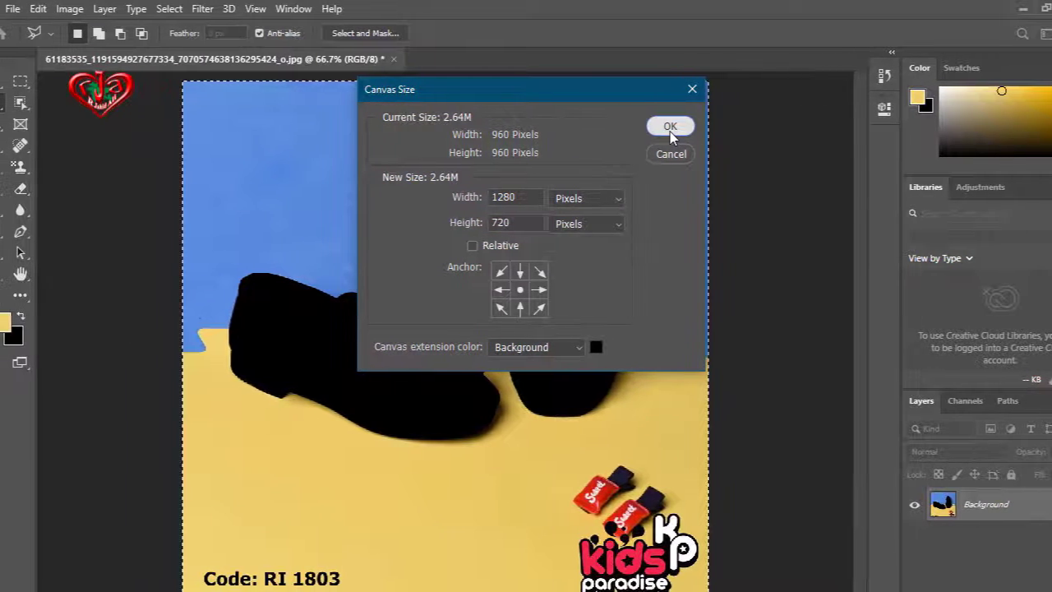
left_click(670, 128)
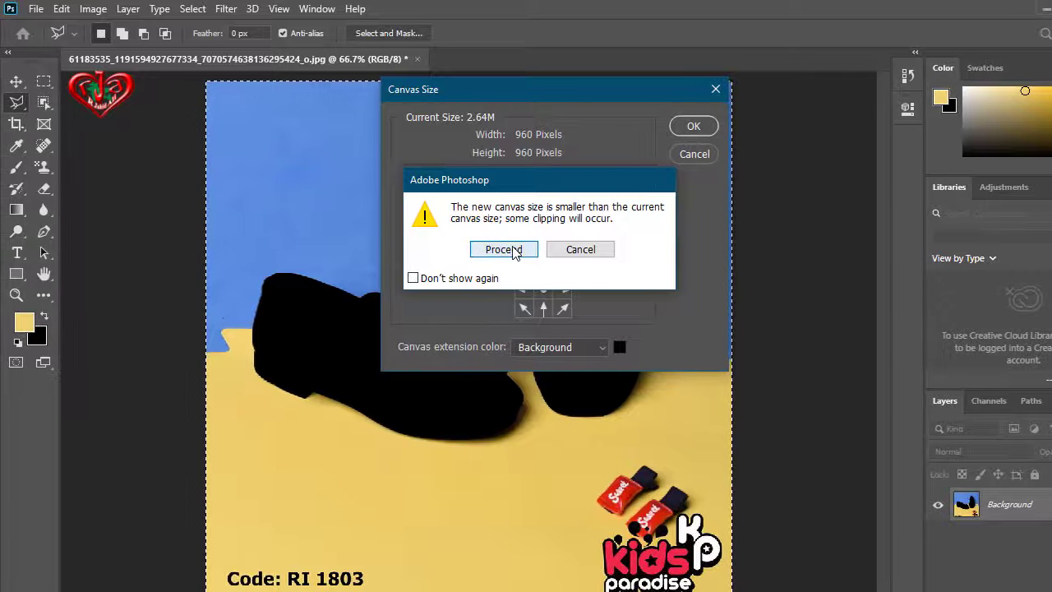
left_click(513, 251)
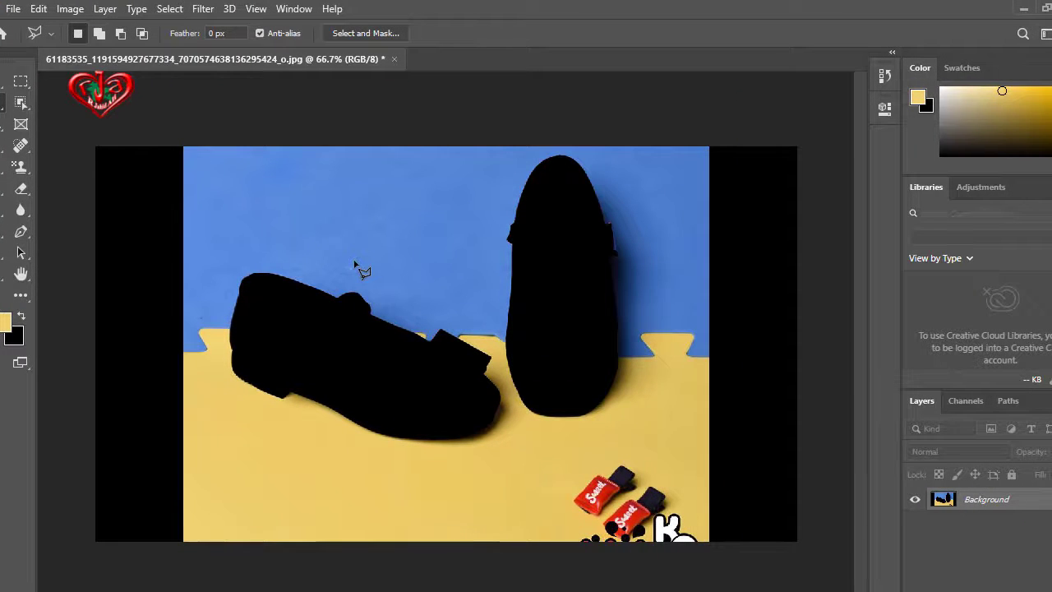
Step: Fill the whole canvas with near-white and paste the red shoes onto a new Layer 1
key("ctrl+a")
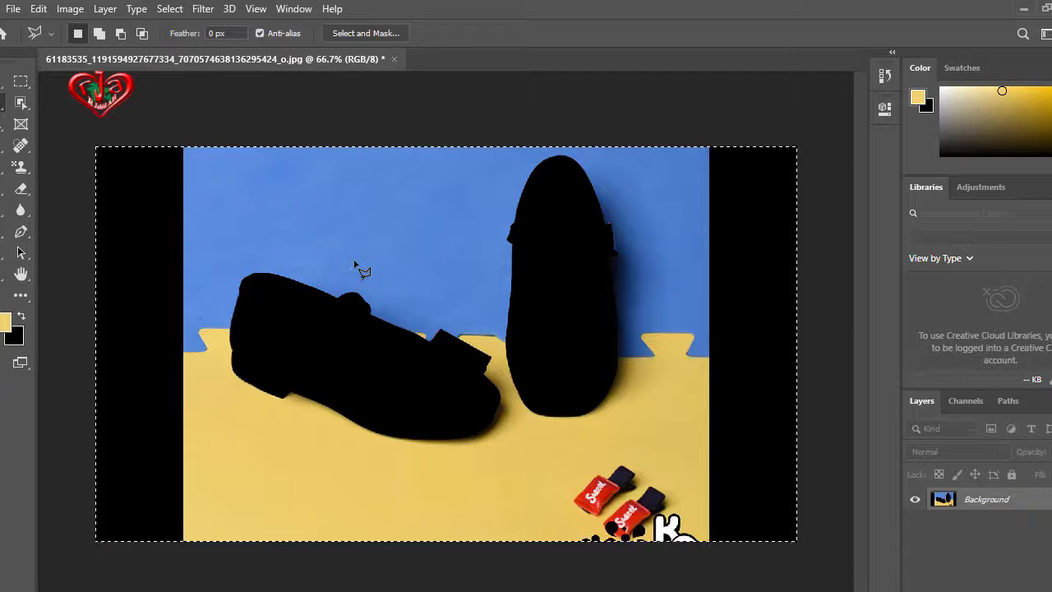
key("ctrl+BackSpace")
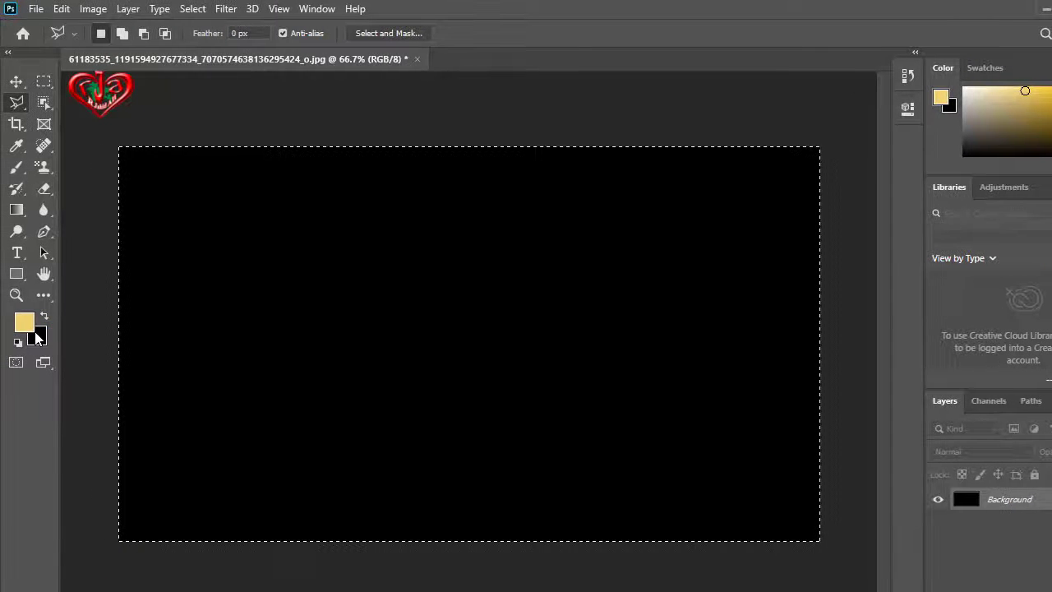
left_click(34, 331)
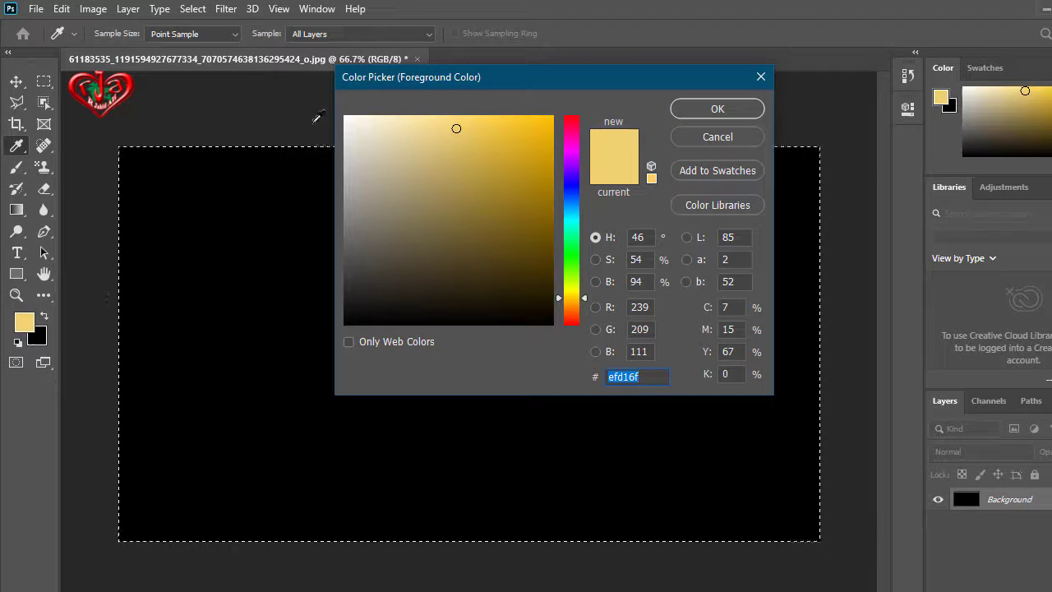
left_click(346, 119)
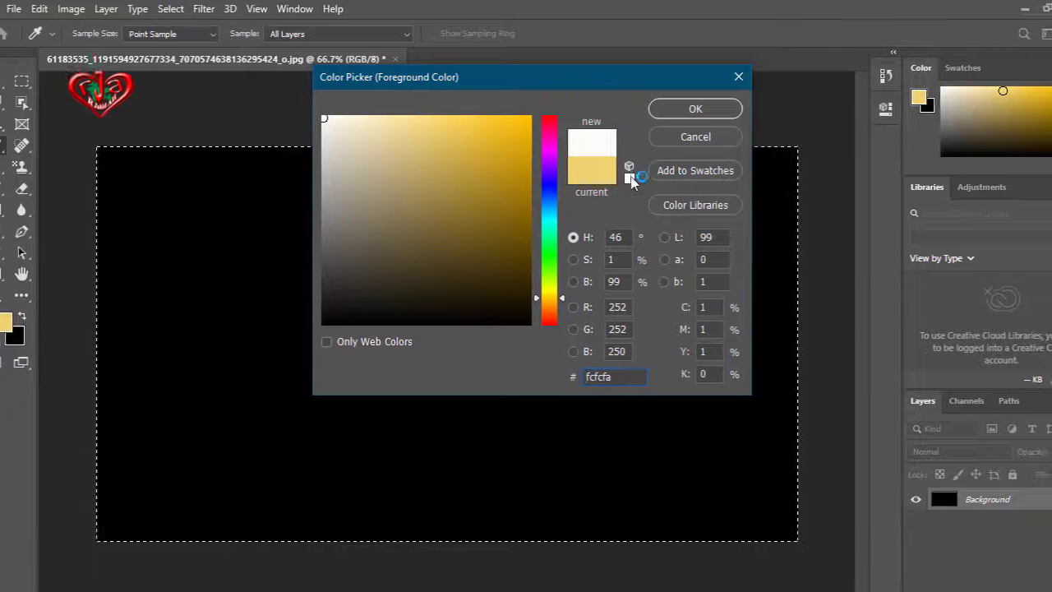
key("Return")
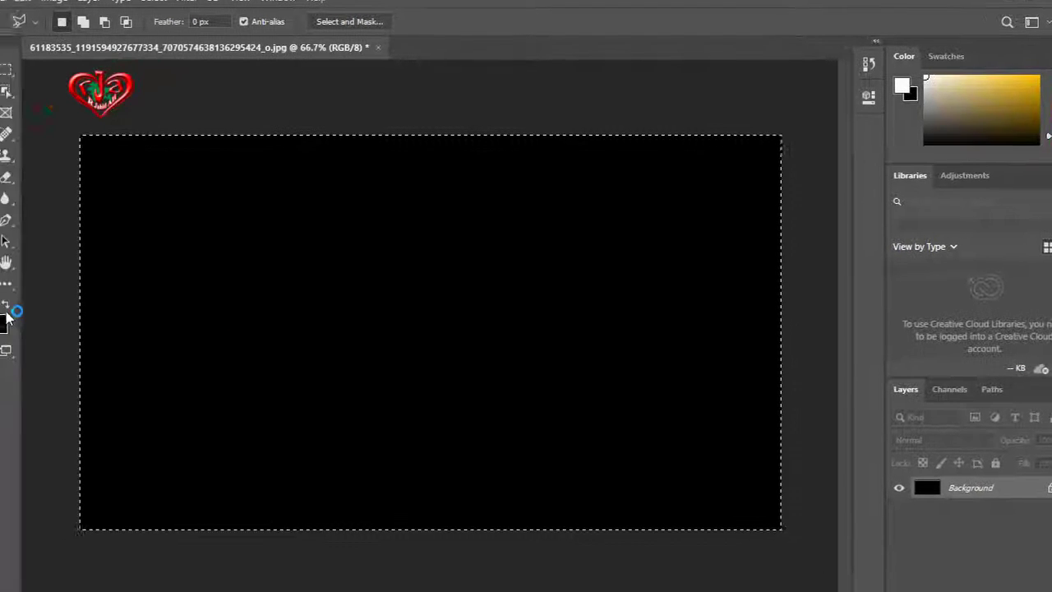
left_click(45, 293)
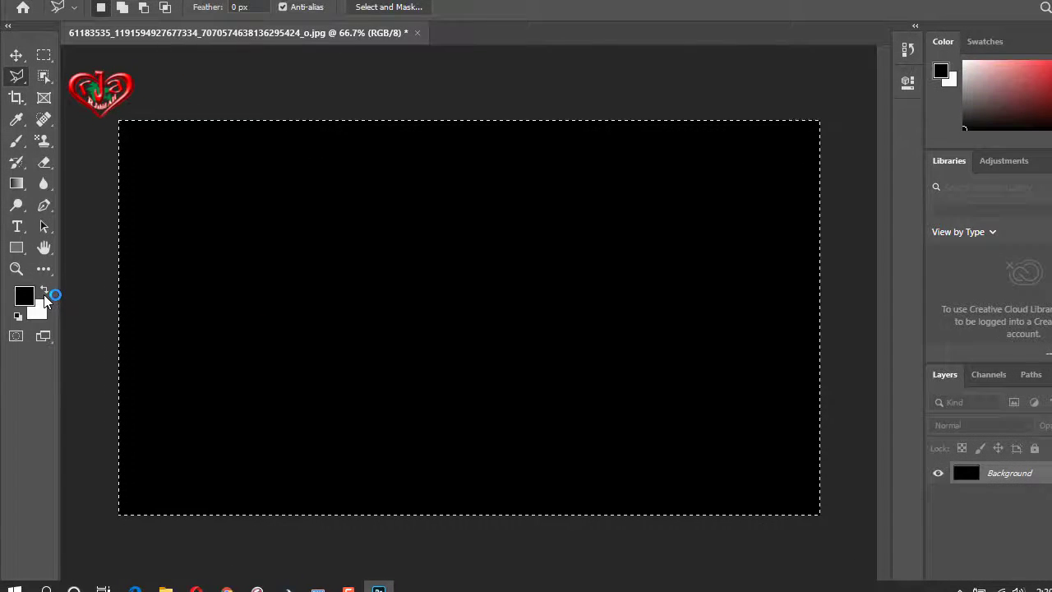
key("ctrl+BackSpace")
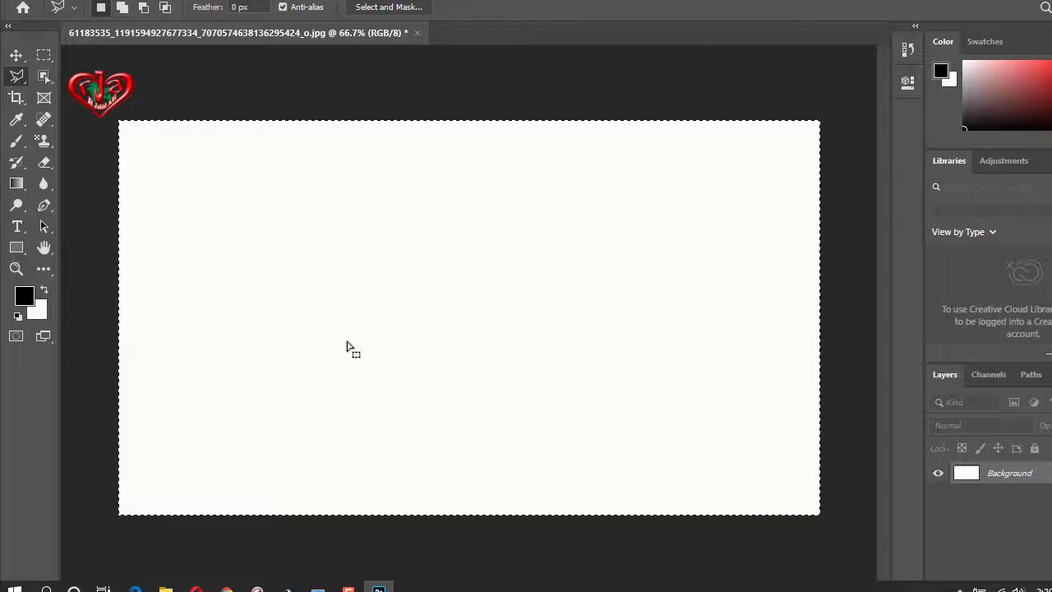
key("ctrl+v")
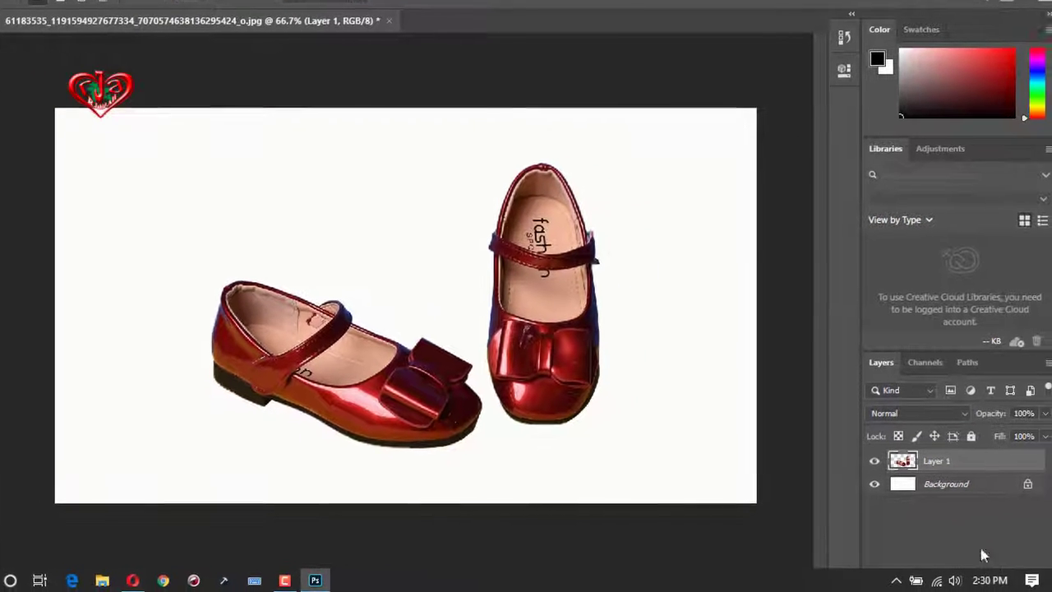
Step: Select the Background layer and open the Pattern Stamp picker showing Trees, Grass and Water
left_click(937, 487)
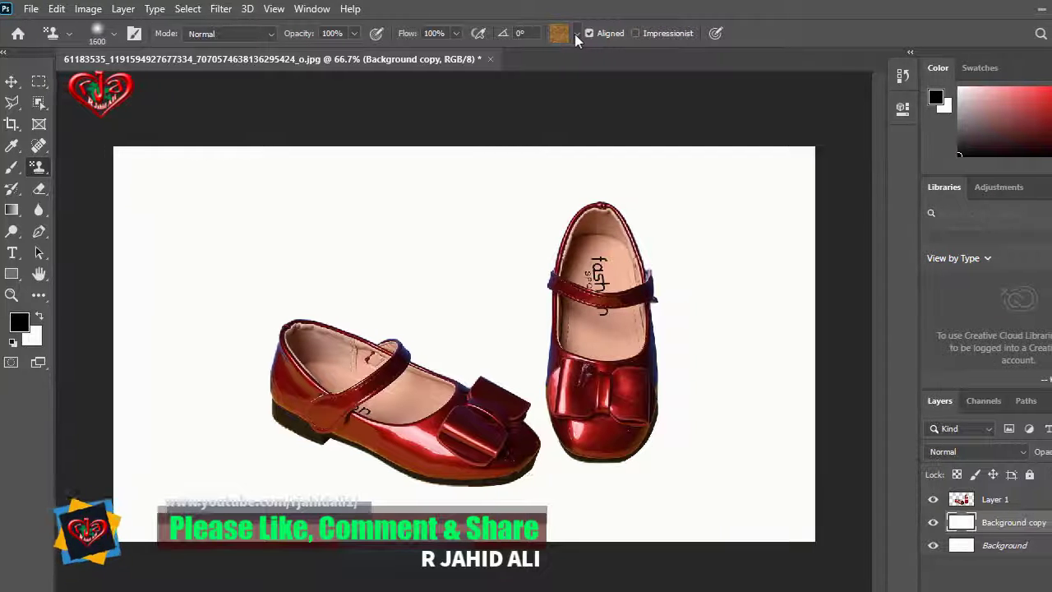
left_click(537, 36)
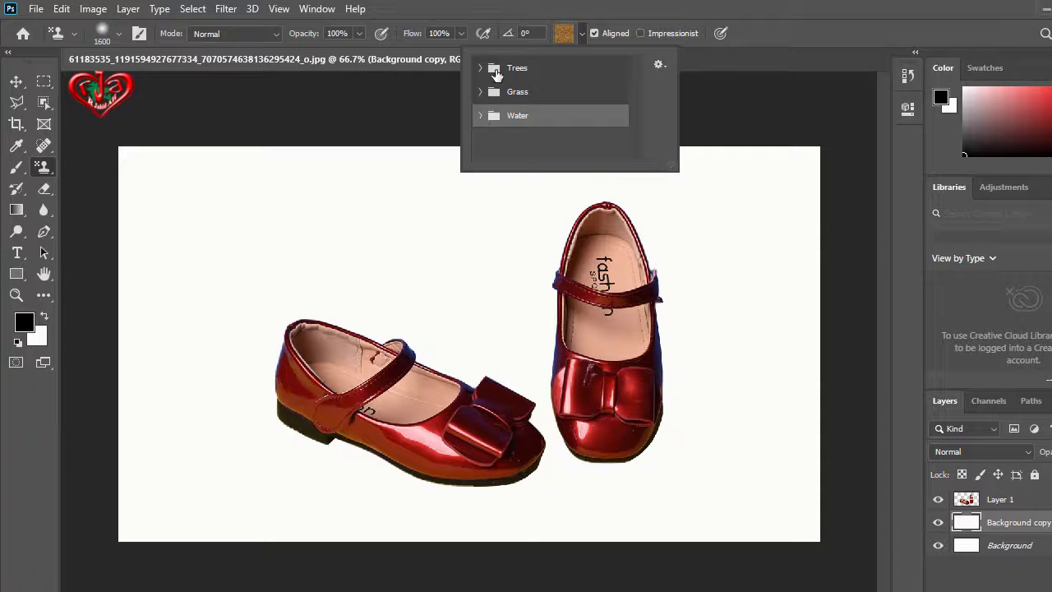
Step: Stamp the leaves pattern from the Trees folder onto the background
left_click(480, 68)
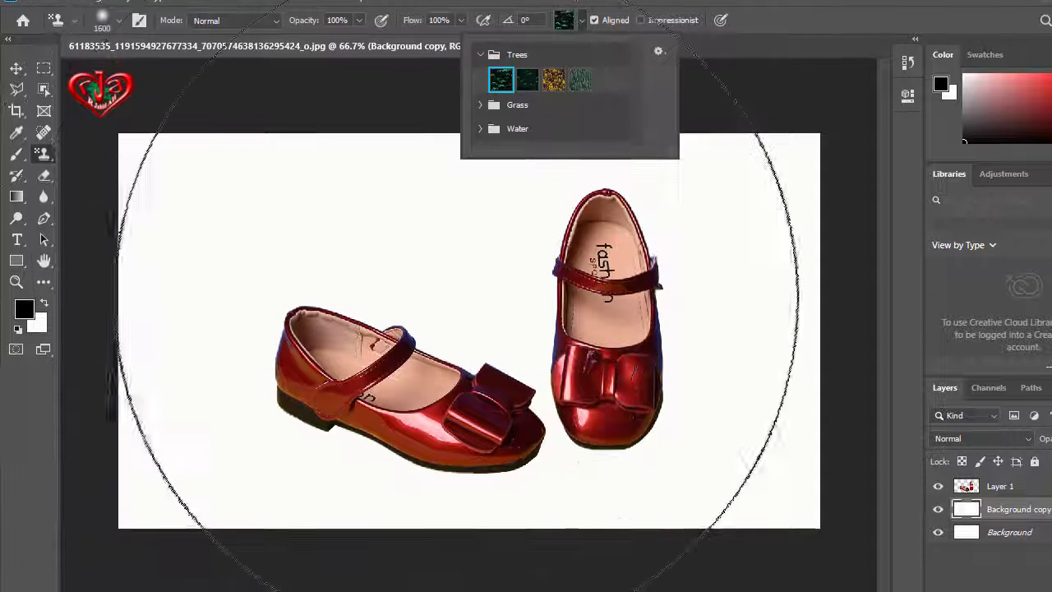
left_click(458, 316)
left_click(457, 316)
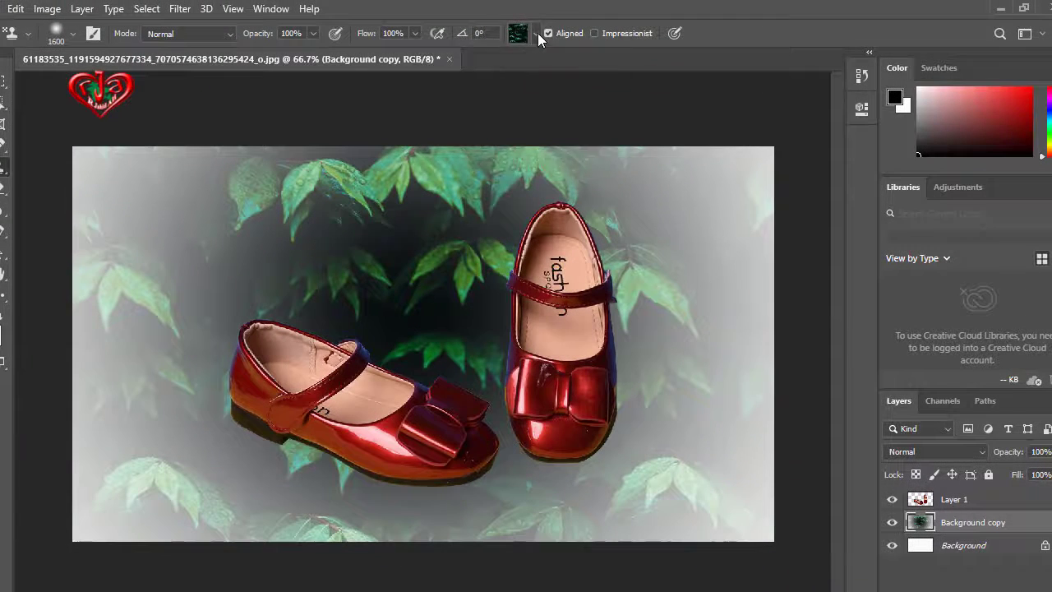
Step: Paint the evergreen Trees pattern over the background, darkest around the shoes
left_click(535, 34)
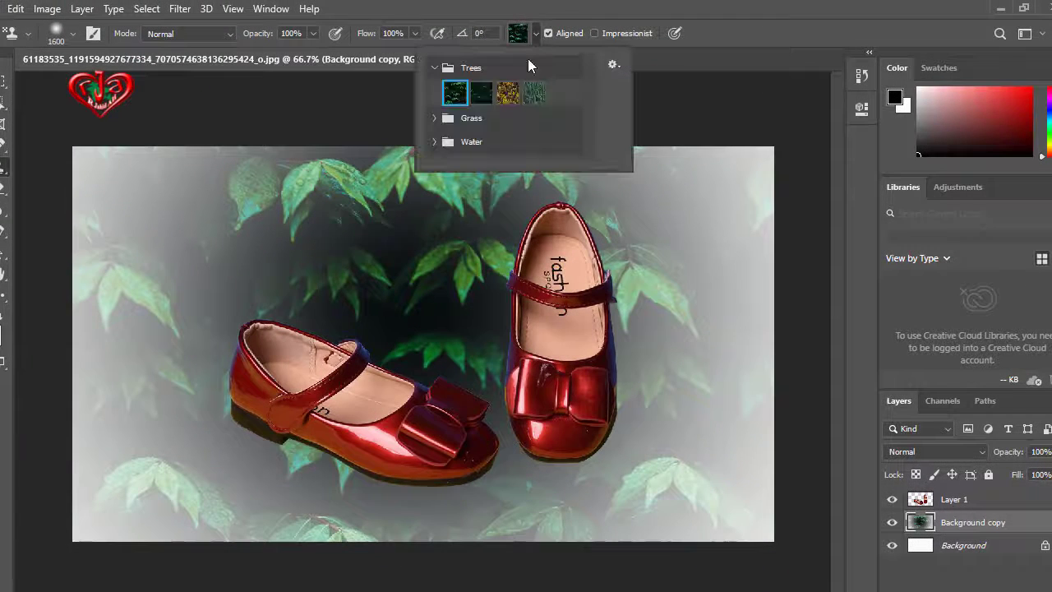
left_click(481, 93)
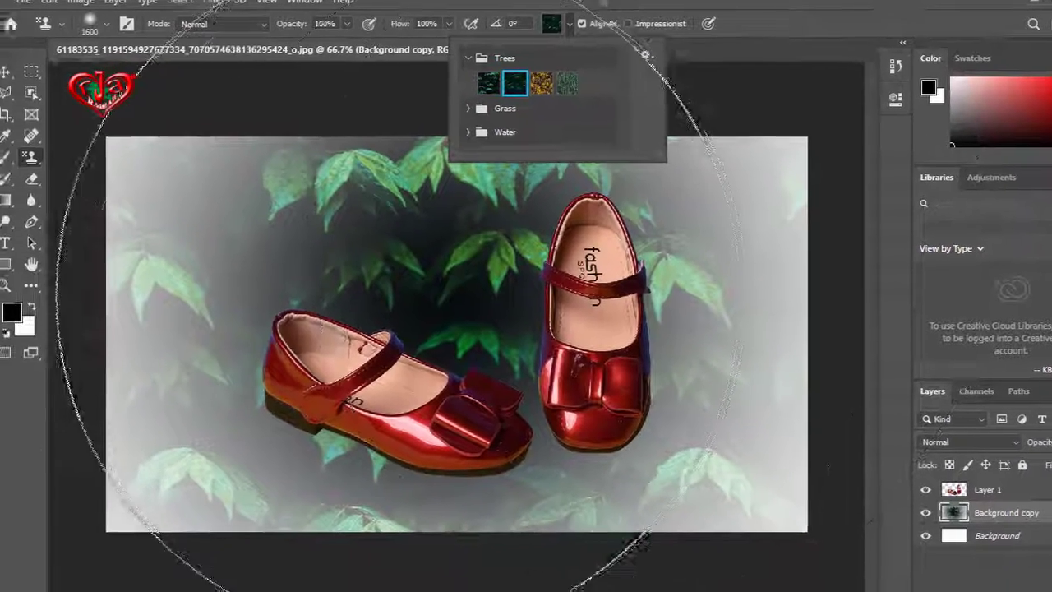
left_click(430, 294)
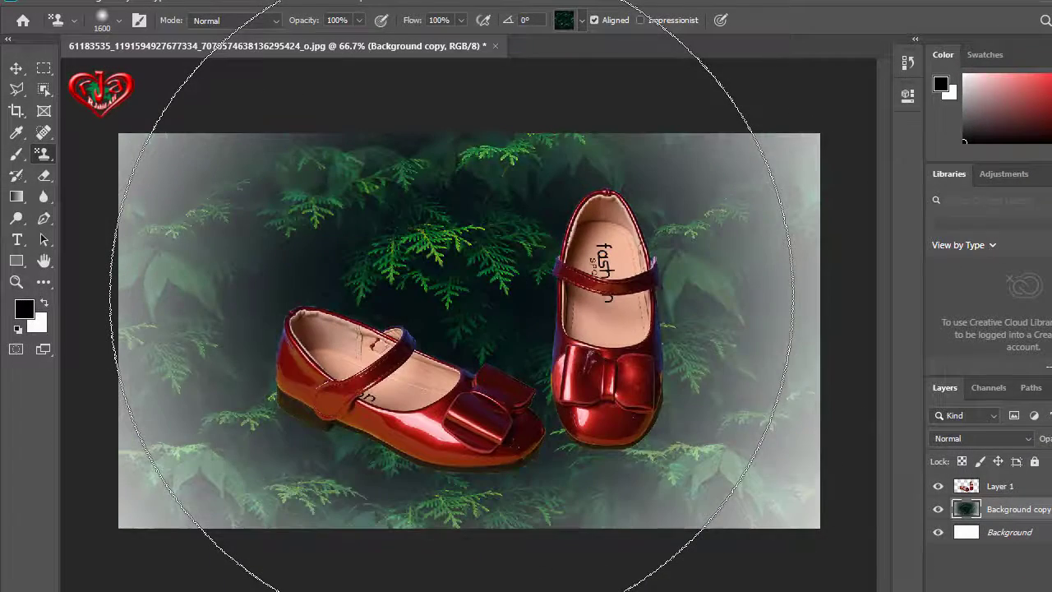
left_click(452, 295)
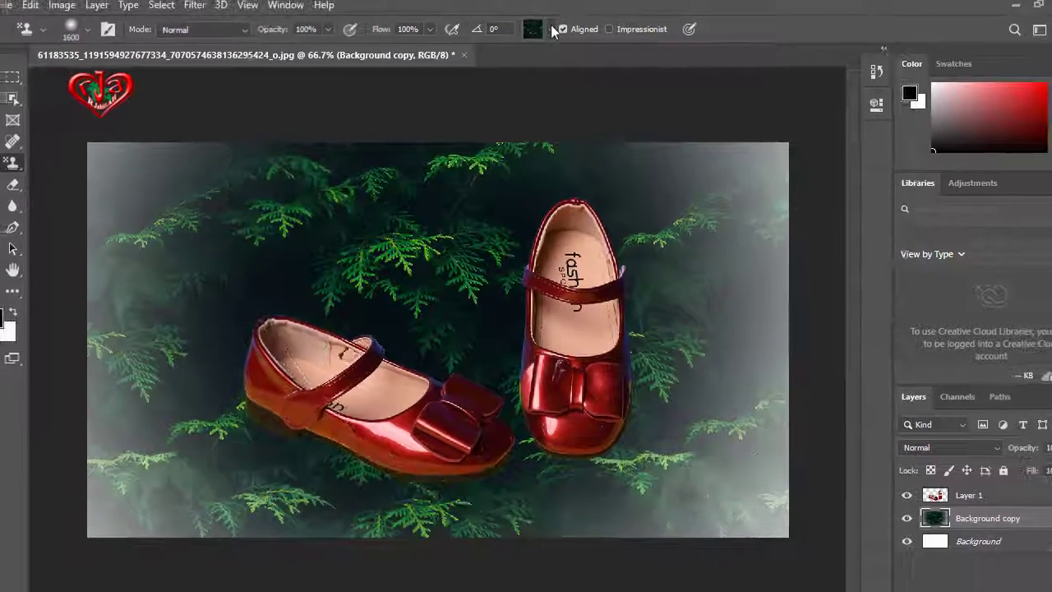
left_click(582, 19)
Step: Stamp the forest Trees pattern across the background, covering the hazy left and right edges
left_click(531, 92)
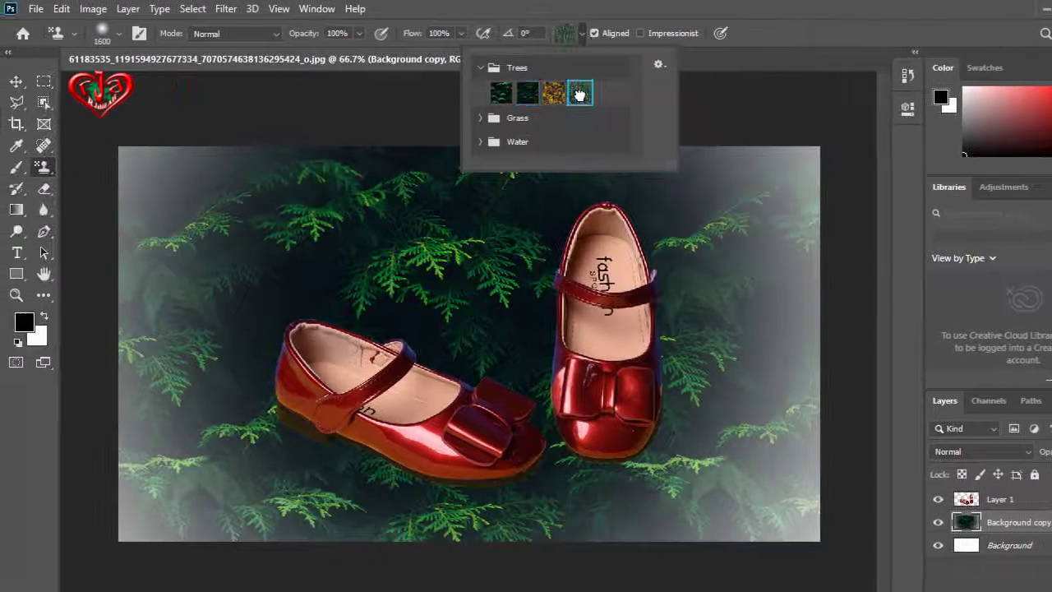
left_click(345, 296)
left_click(345, 296)
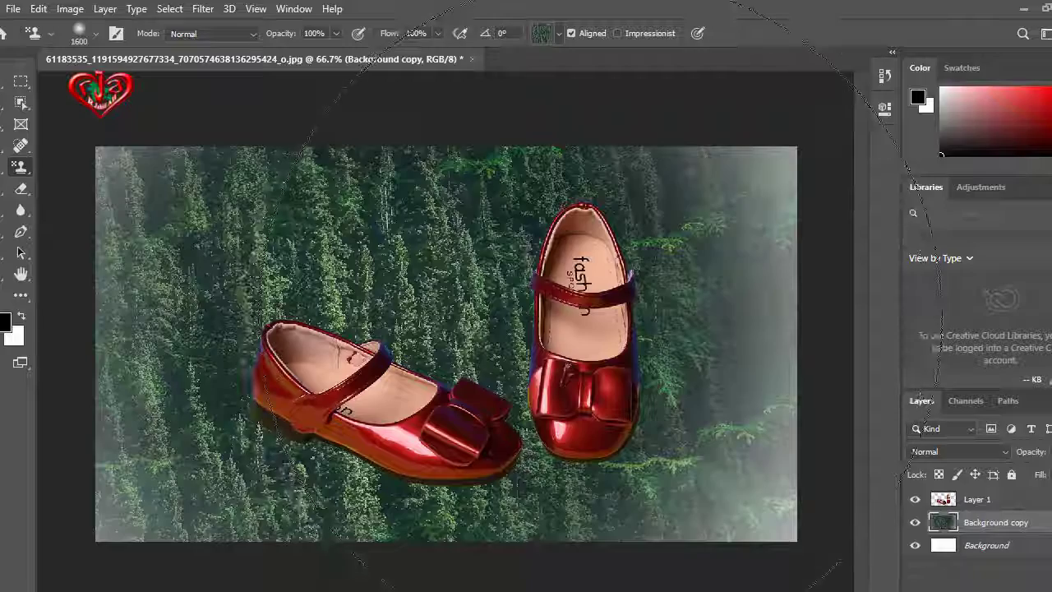
left_click(600, 316)
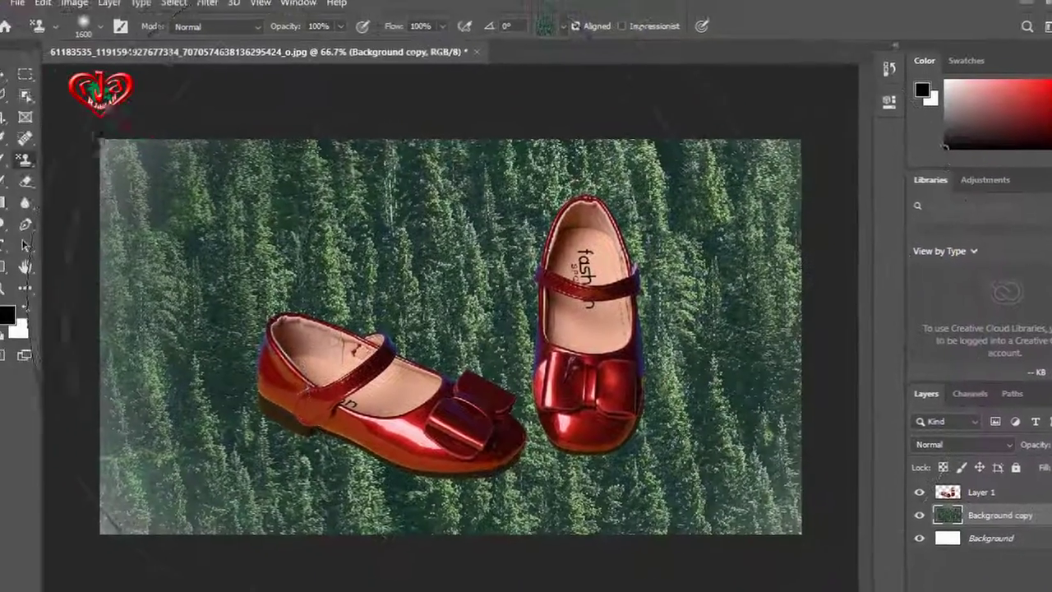
left_click(235, 282)
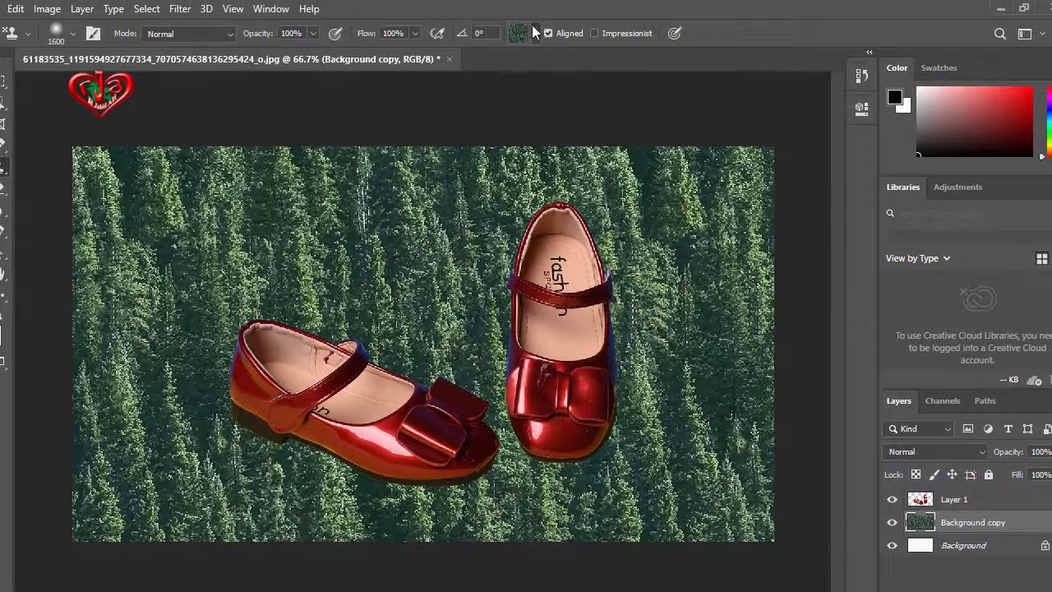
Step: Replace the forest with a green pattern from the Grass folder
left_click(532, 33)
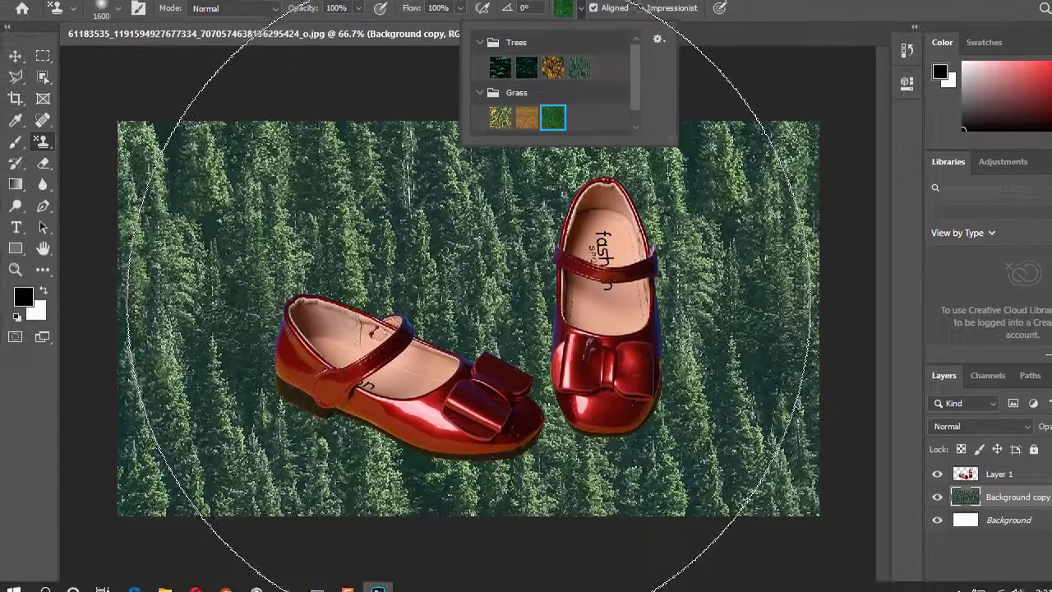
left_click(447, 325)
left_click(471, 299)
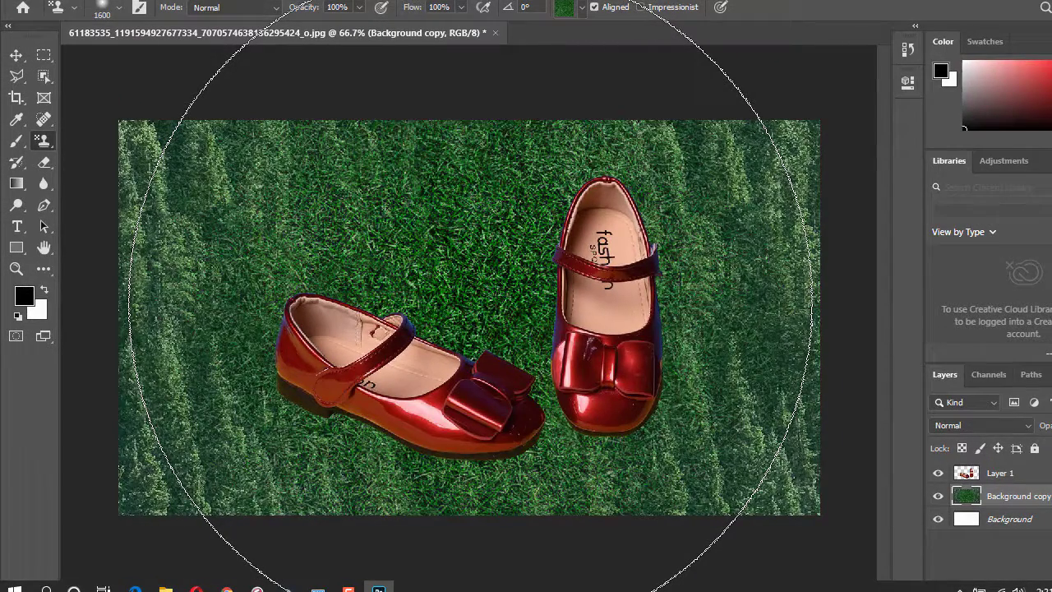